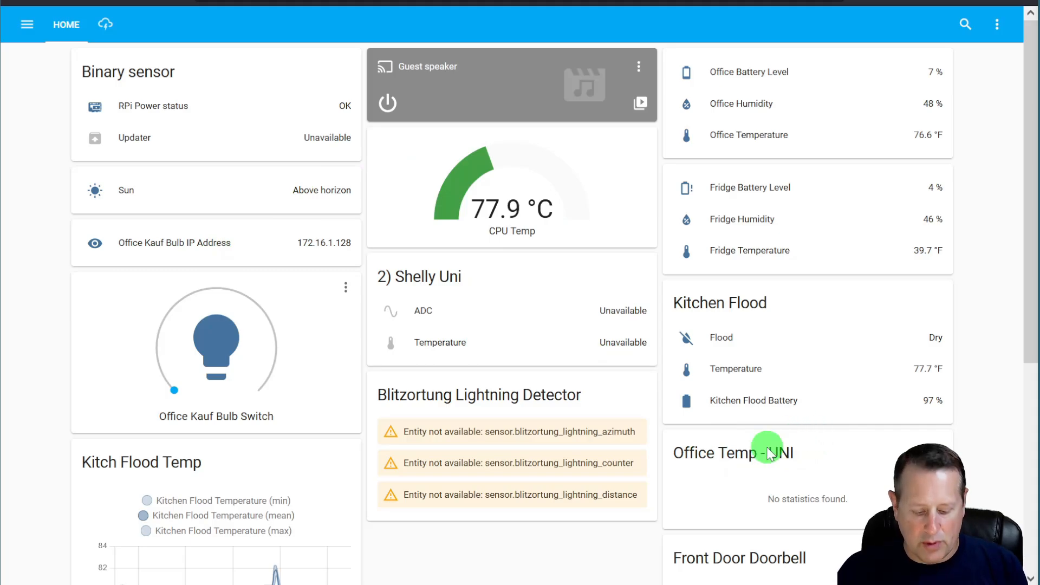
# - Filter the command palette for 'auto', open Automations, and start an empty automation
pyautogui.click(526, 559)
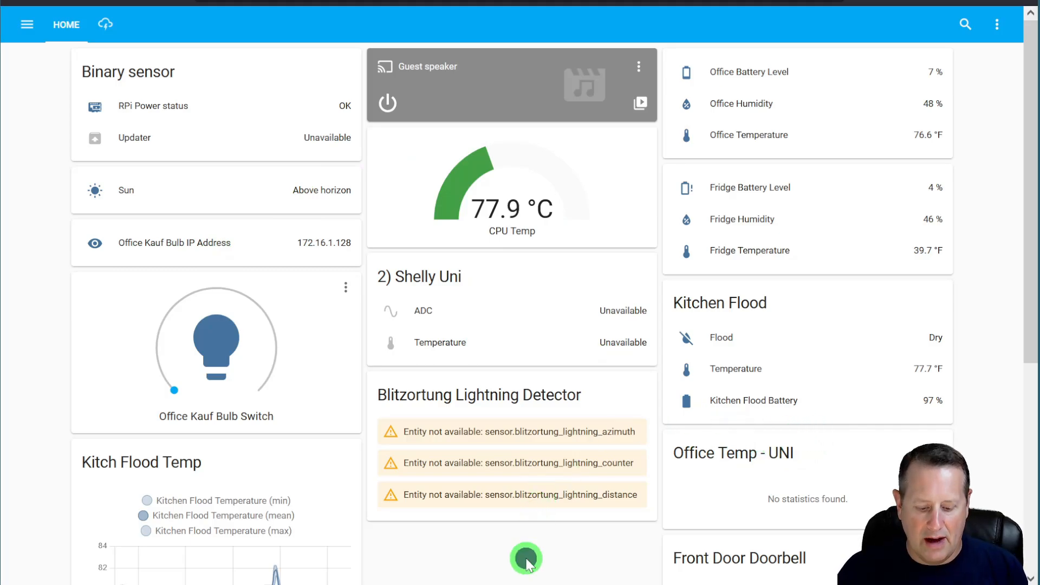
pyautogui.press('c')
pyautogui.write('a')
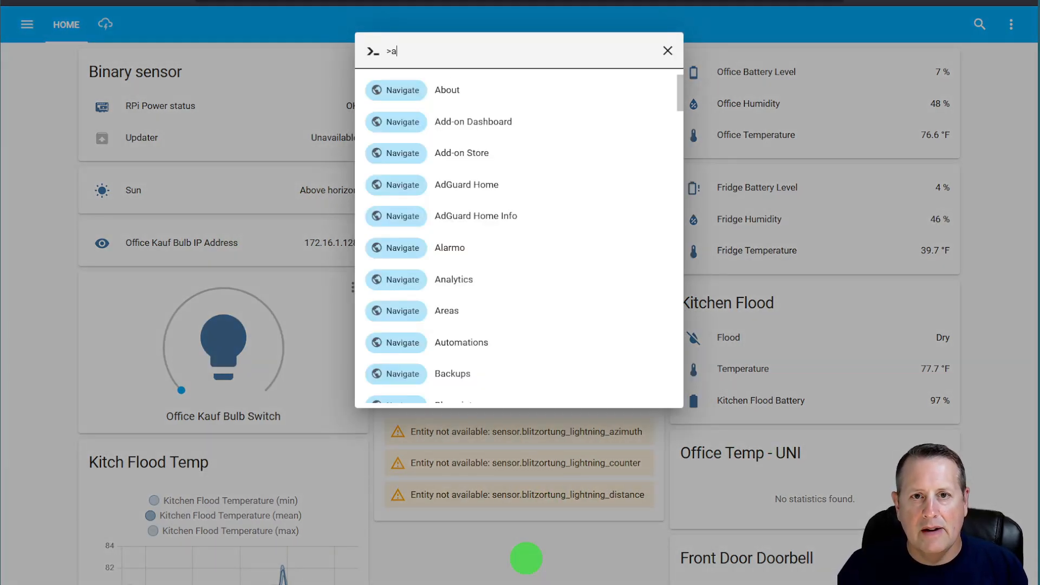
pyautogui.write('uto')
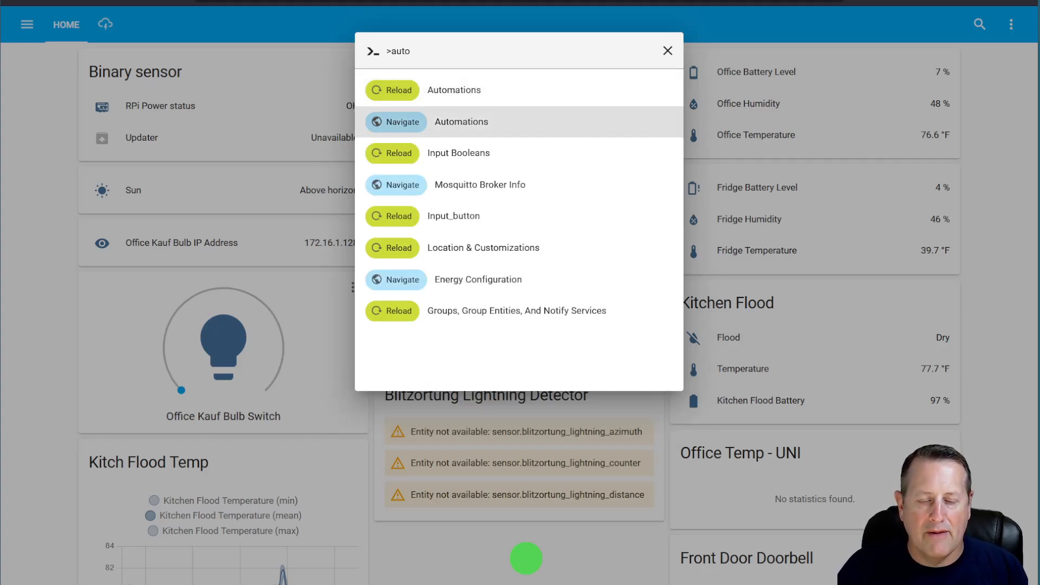
pyautogui.press('Return')
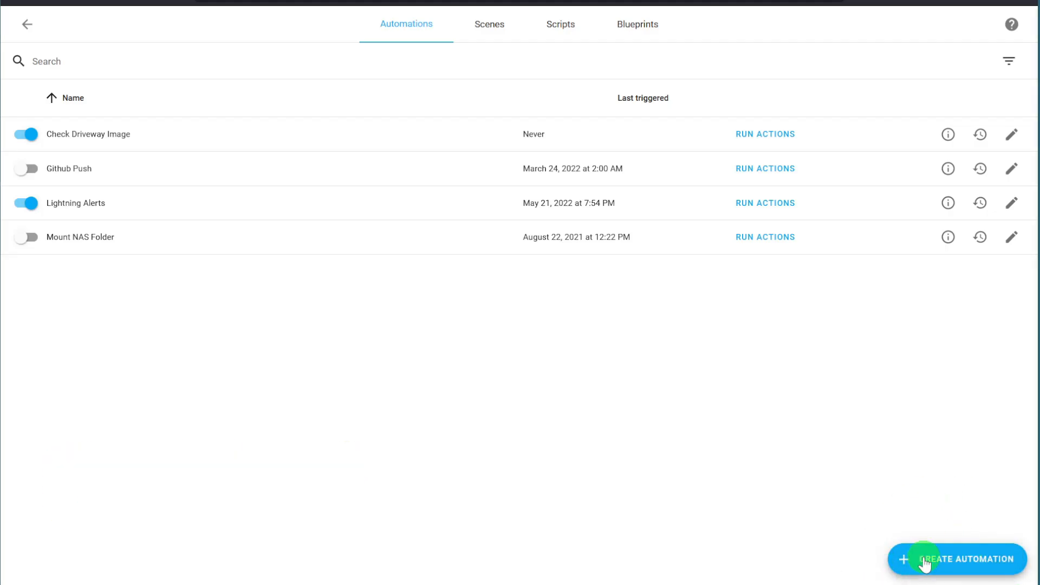
pyautogui.click(924, 562)
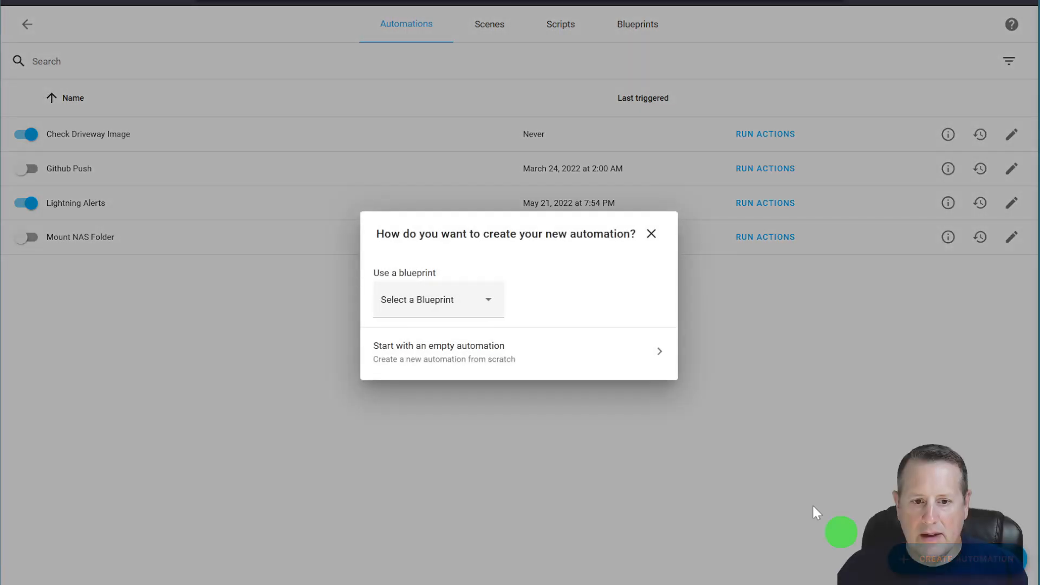
pyautogui.click(455, 352)
pyautogui.moveTo(308, 164); pyautogui.dragTo(160, 162)
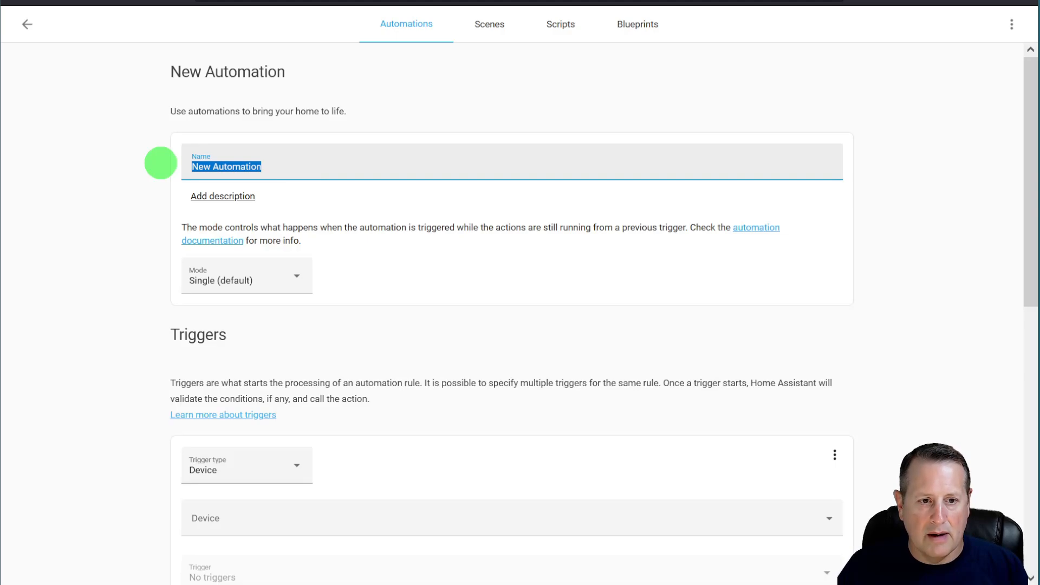
# - Name the automation 'Automated Backups' and set its trigger type to Time
pyautogui.write('Autom')
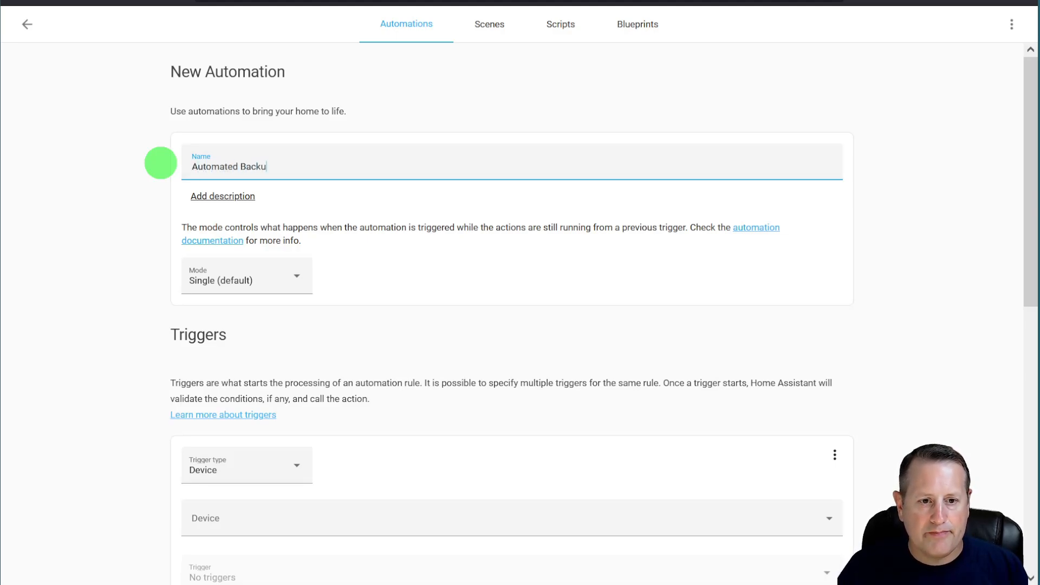
pyautogui.scroll(-4, 125, 379)
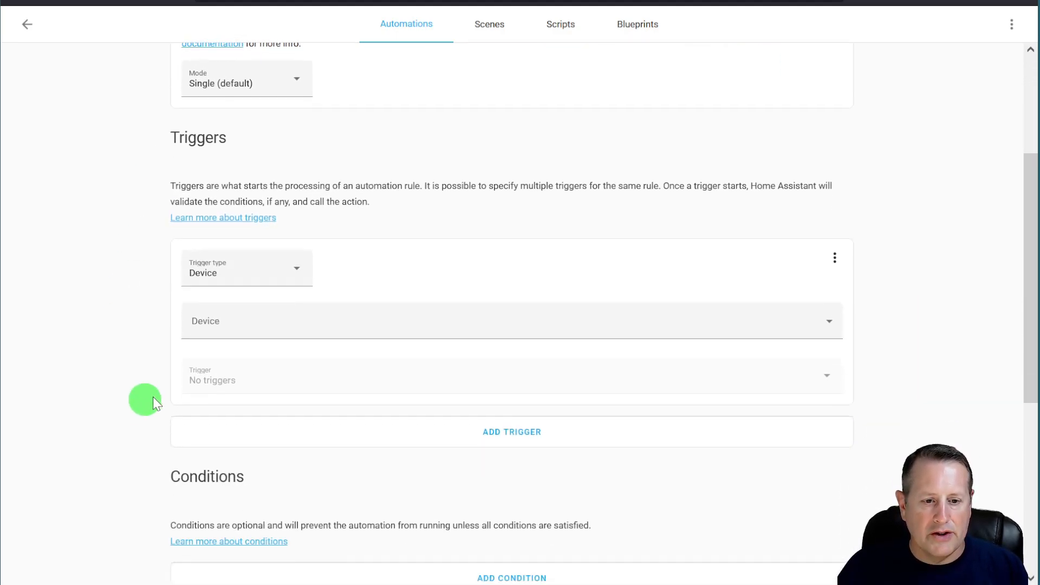
pyautogui.click(279, 280)
pyautogui.scroll(-3, 232, 459)
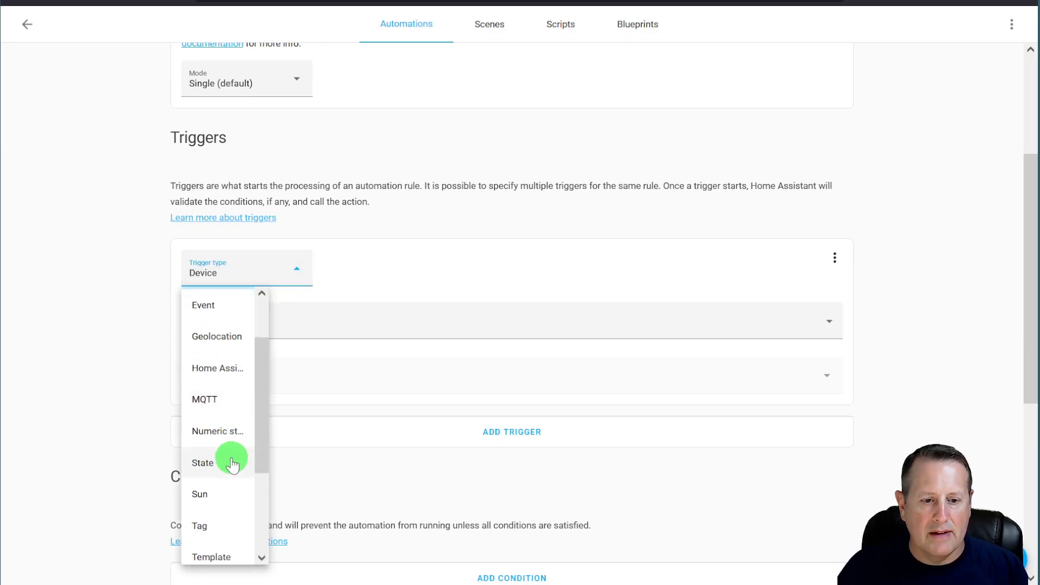
pyautogui.click(207, 517)
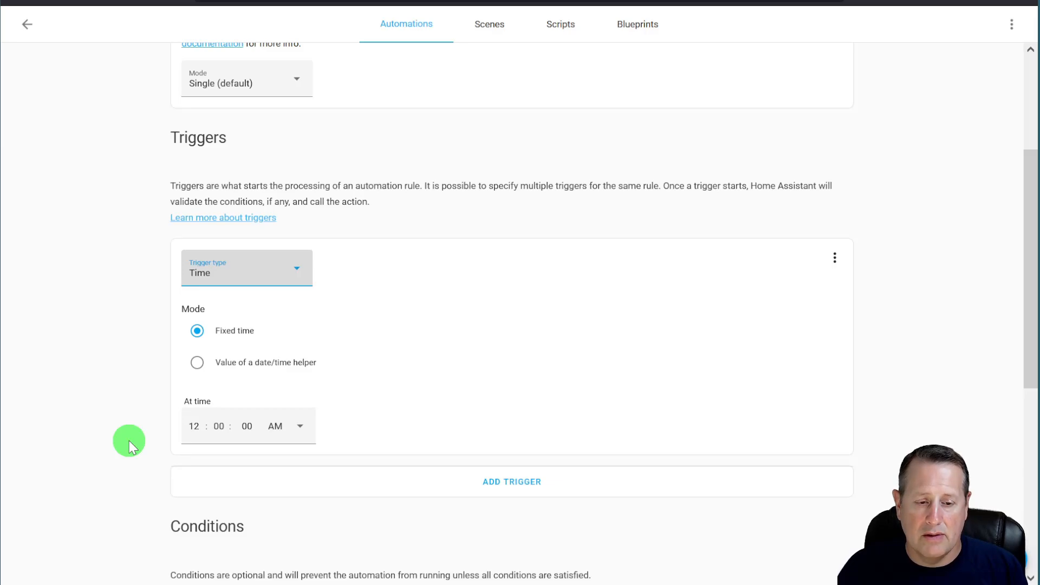
# - Set the trigger's fixed time to 2:00:00 AM
pyautogui.scroll(-1, 129, 441)
pyautogui.click(194, 360)
pyautogui.write('22')
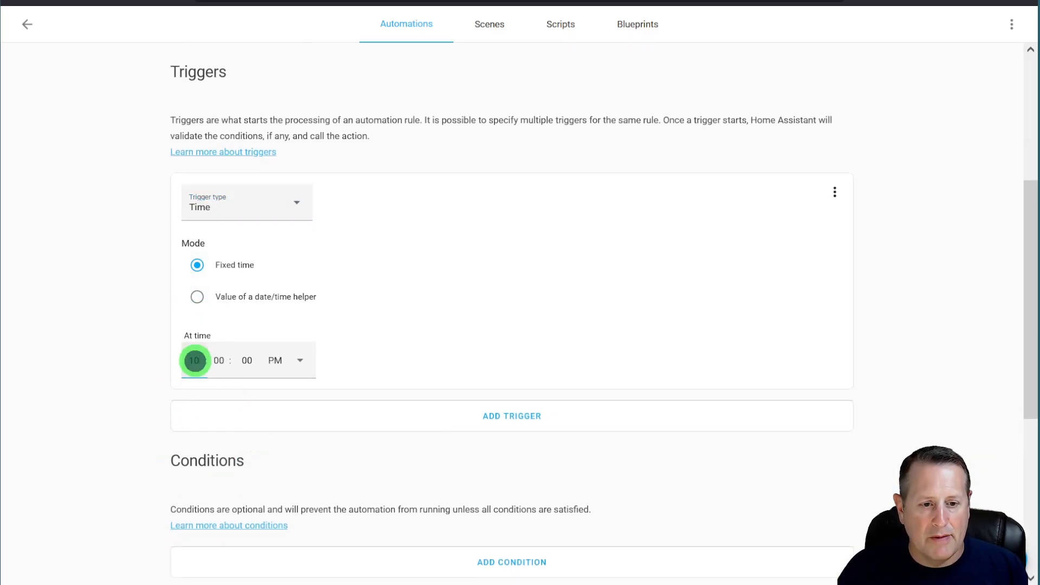
pyautogui.write('2')
pyautogui.press('Tab')
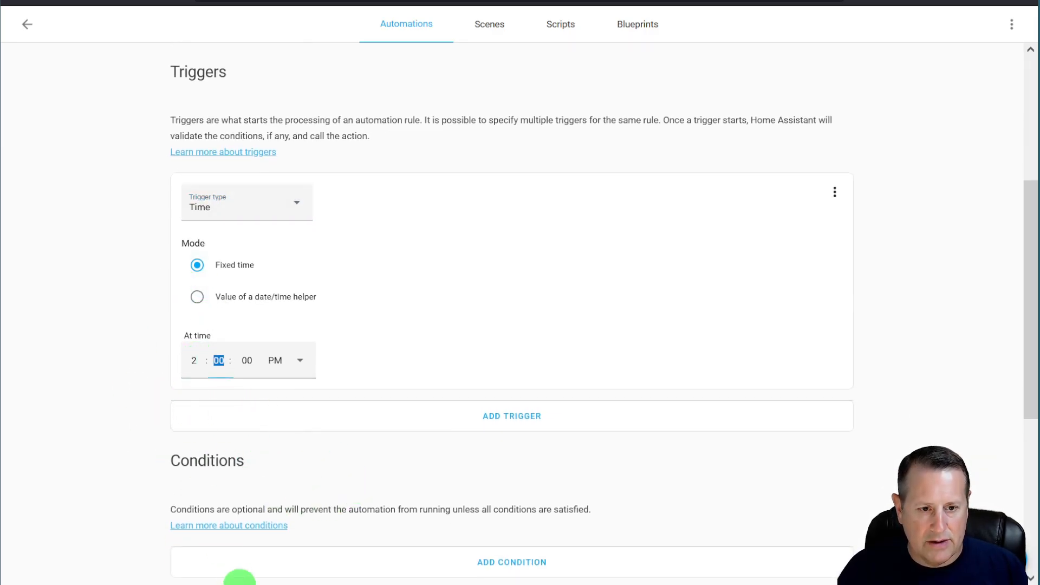
pyautogui.click(297, 361)
pyautogui.click(278, 403)
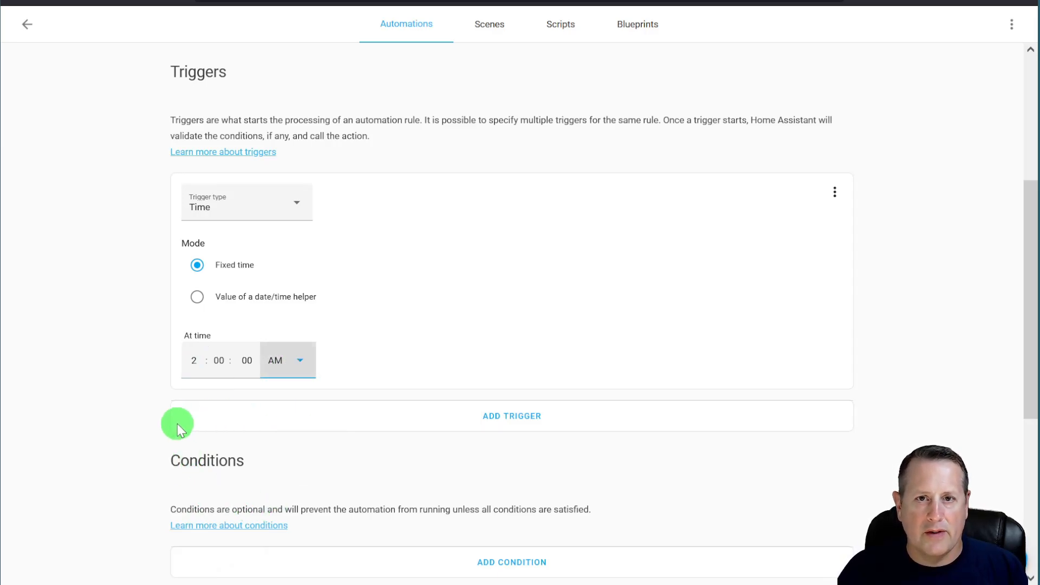
pyautogui.scroll(-2, 76, 423)
pyautogui.scroll(-5, 113, 416)
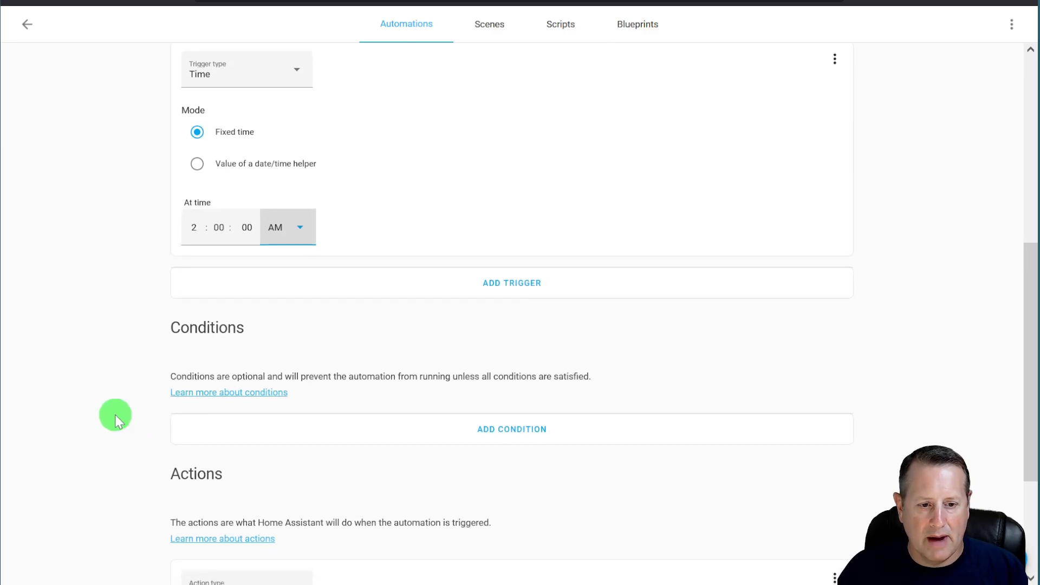
# - Add a Call service action running Home Assistant Supervisor: Create a full backup
pyautogui.click(290, 402)
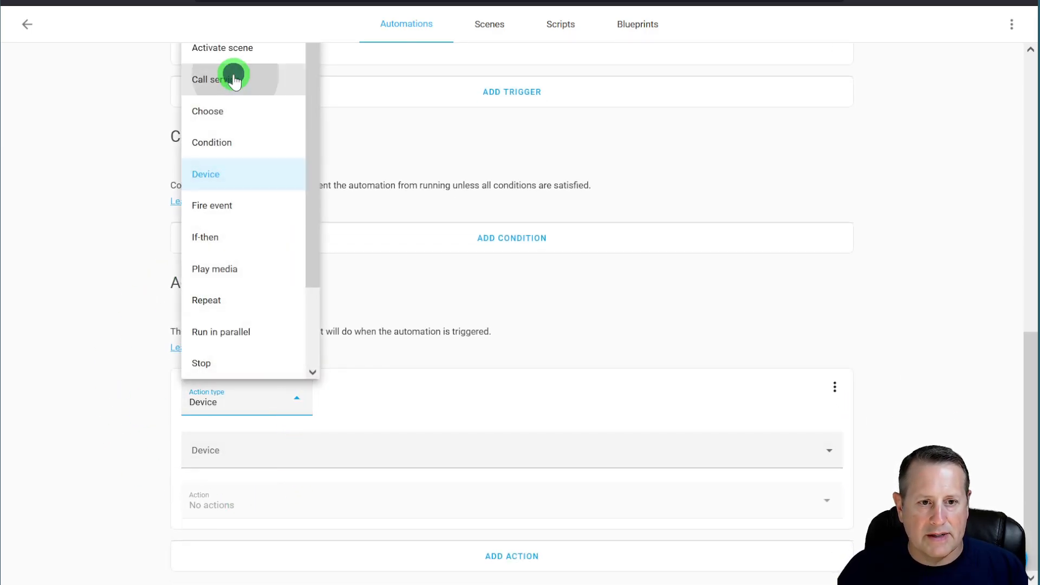
pyautogui.click(233, 80)
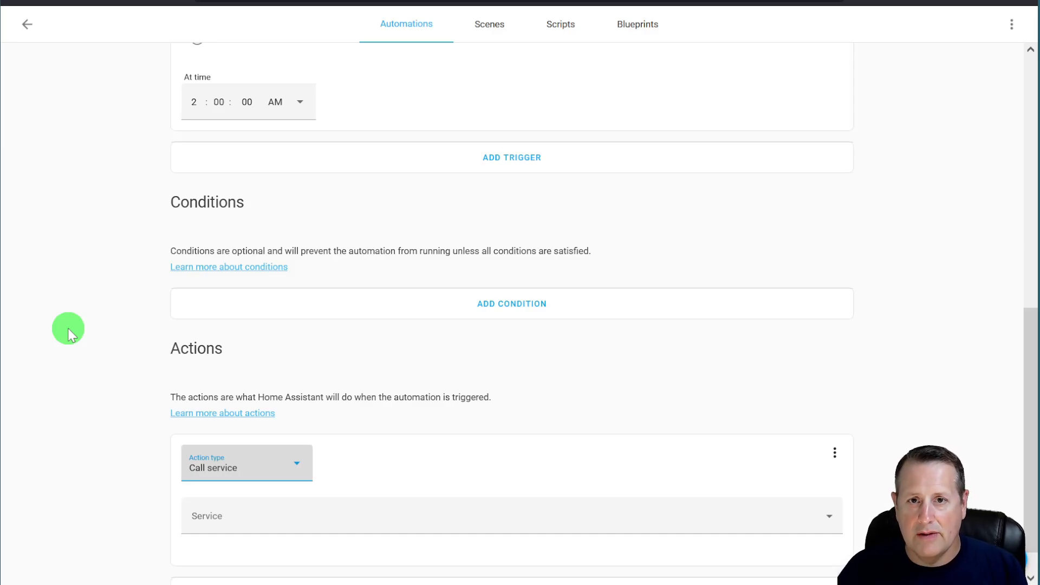
pyautogui.click(276, 516)
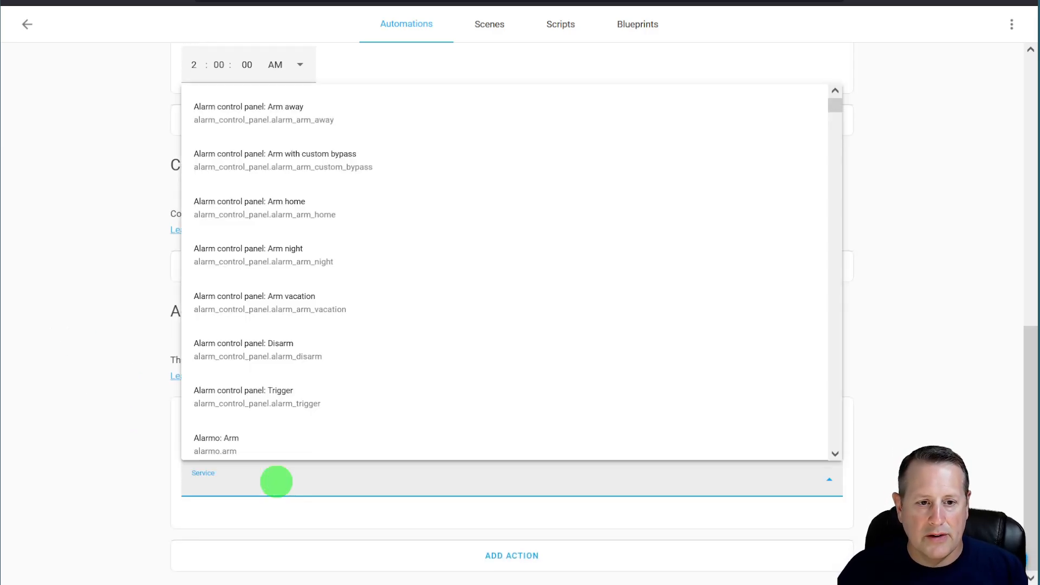
pyautogui.write('backup')
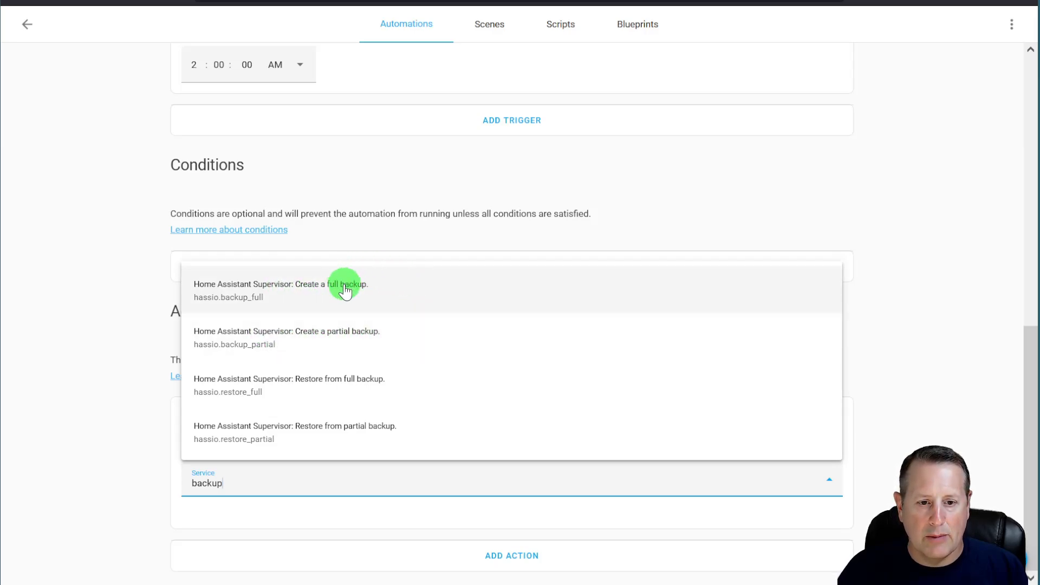
pyautogui.click(343, 284)
pyautogui.scroll(-2, 102, 474)
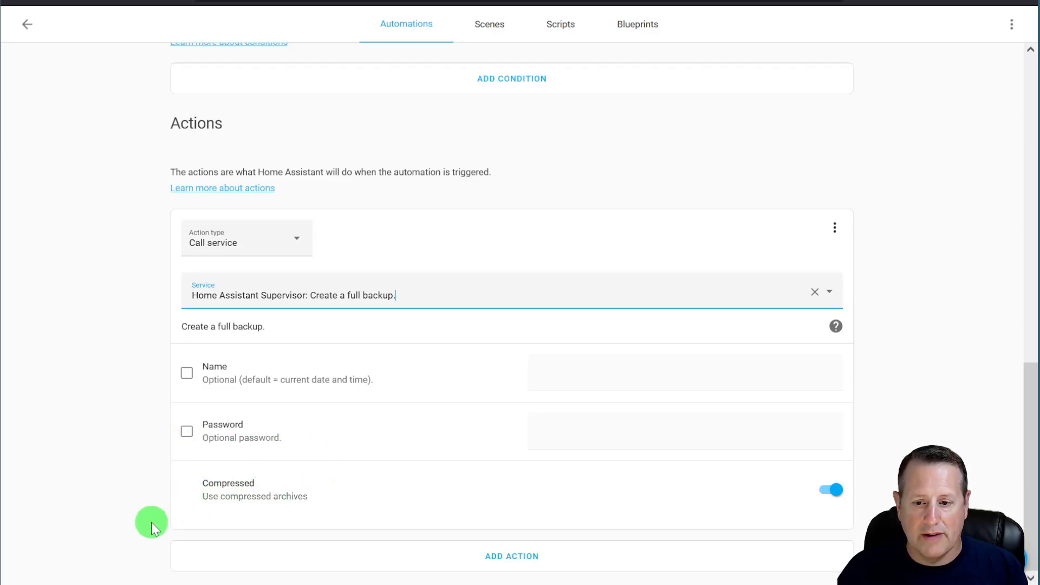
# - Save the automation, use Run Actions once, then open the Backups page
pyautogui.click(994, 559)
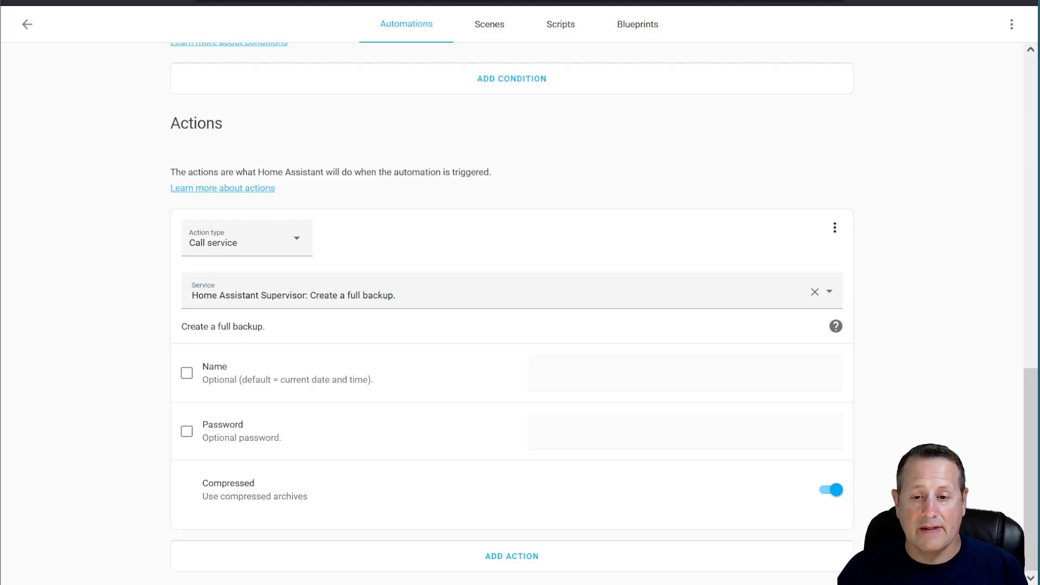
pyautogui.scroll(5, 512, 314)
pyautogui.scroll(-1, 512, 315)
pyautogui.scroll(10, 944, 400)
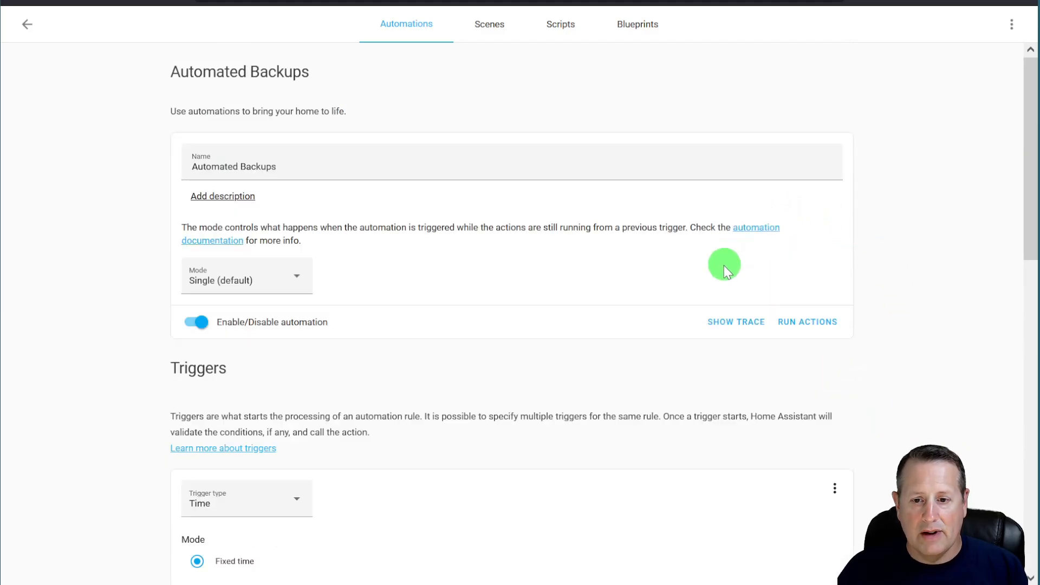
pyautogui.click(804, 325)
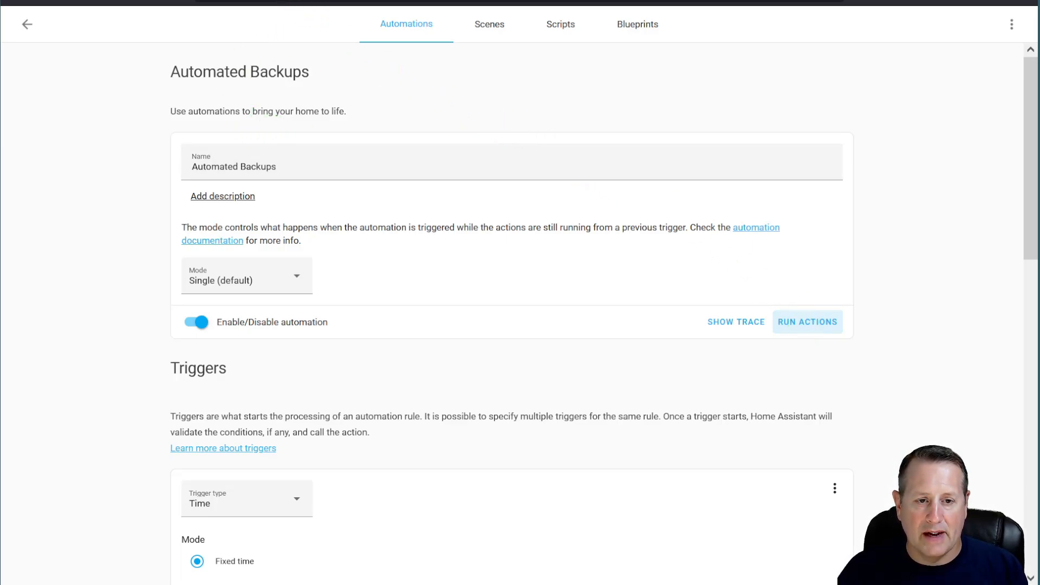
pyautogui.click(148, 2)
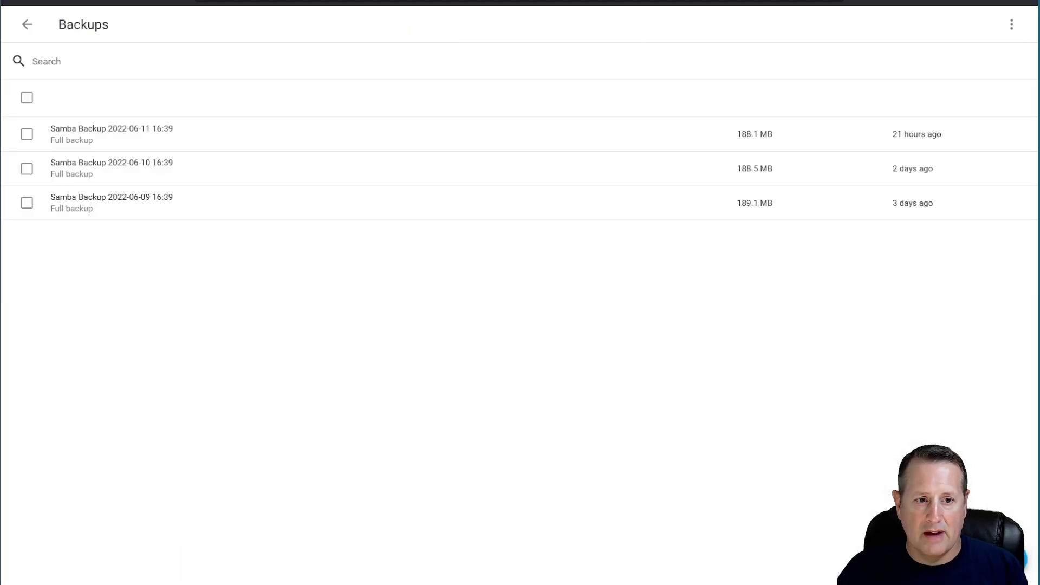
pyautogui.write('cbc')
pyautogui.press('BackSpace')
pyautogui.write('ack')
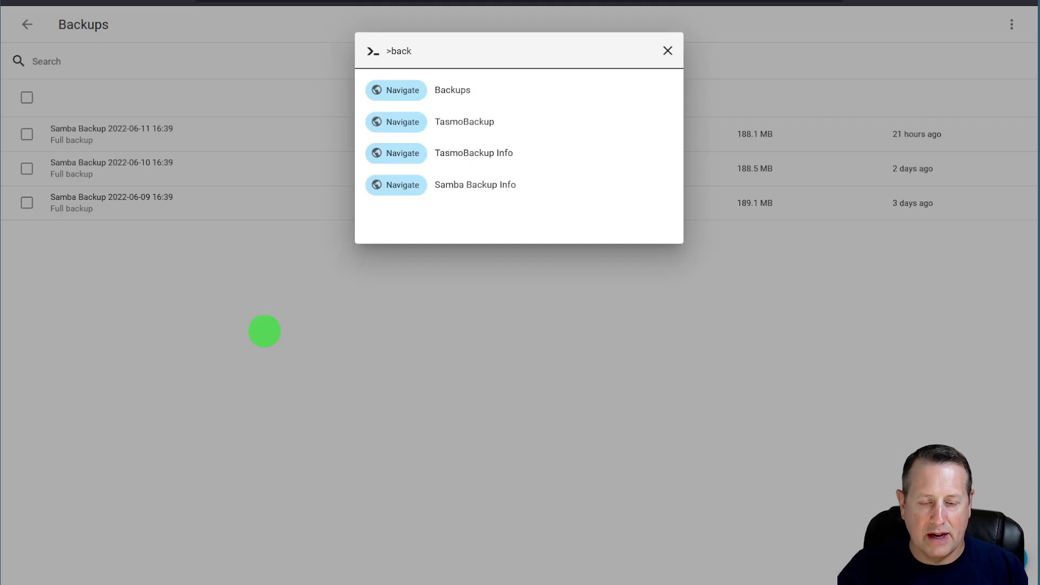
pyautogui.press('Return')
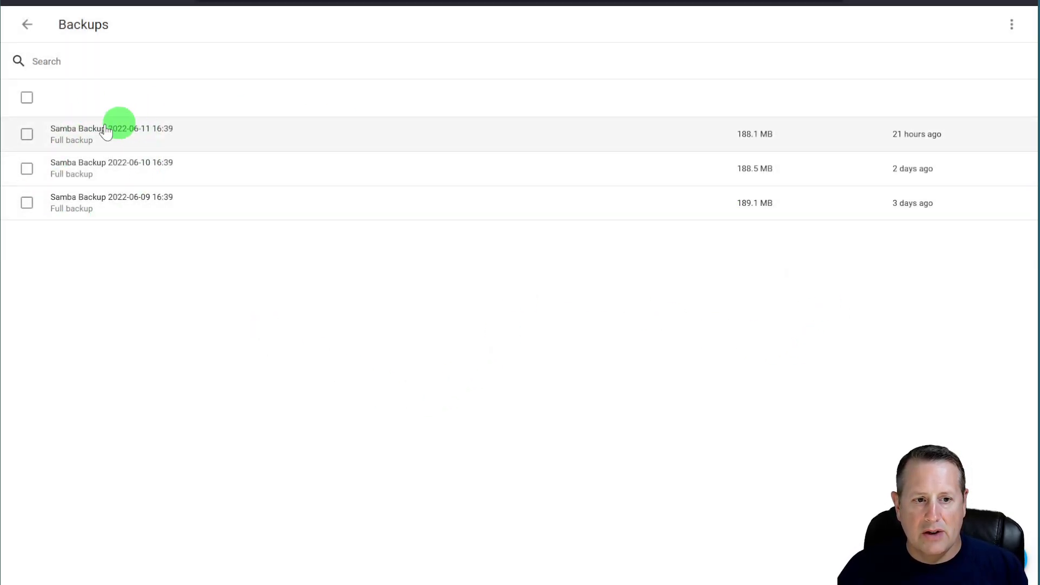
pyautogui.click(82, 1)
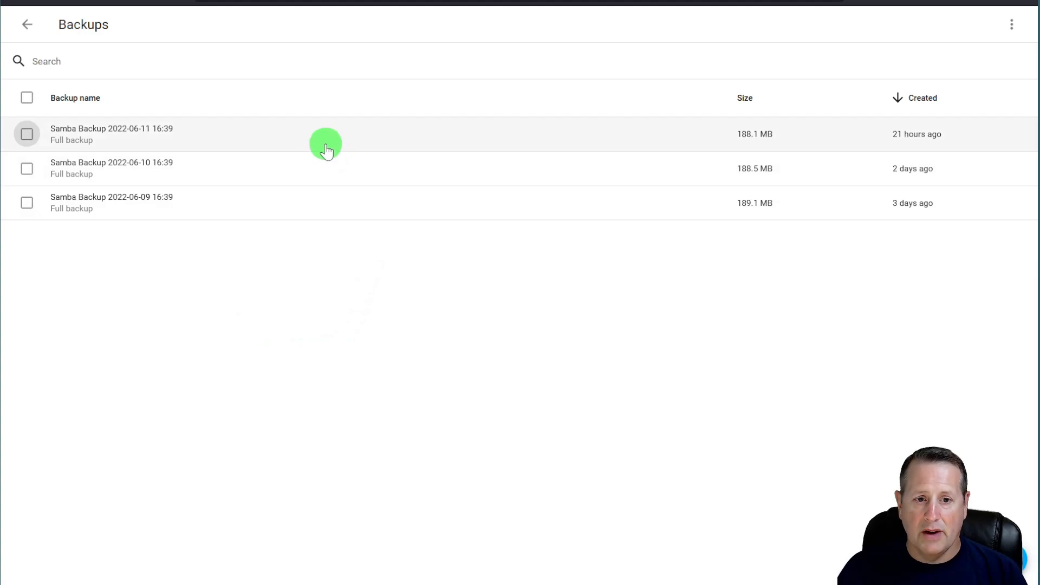
# - Open the 2022-06-11 Samba backup, start then cancel its download, and close its details
pyautogui.click(310, 134)
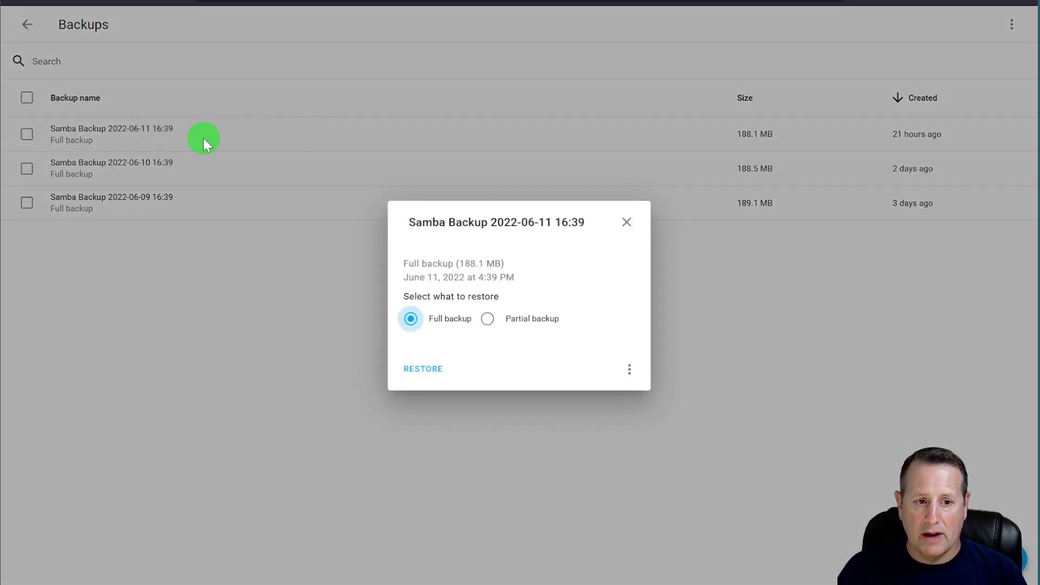
pyautogui.click(629, 369)
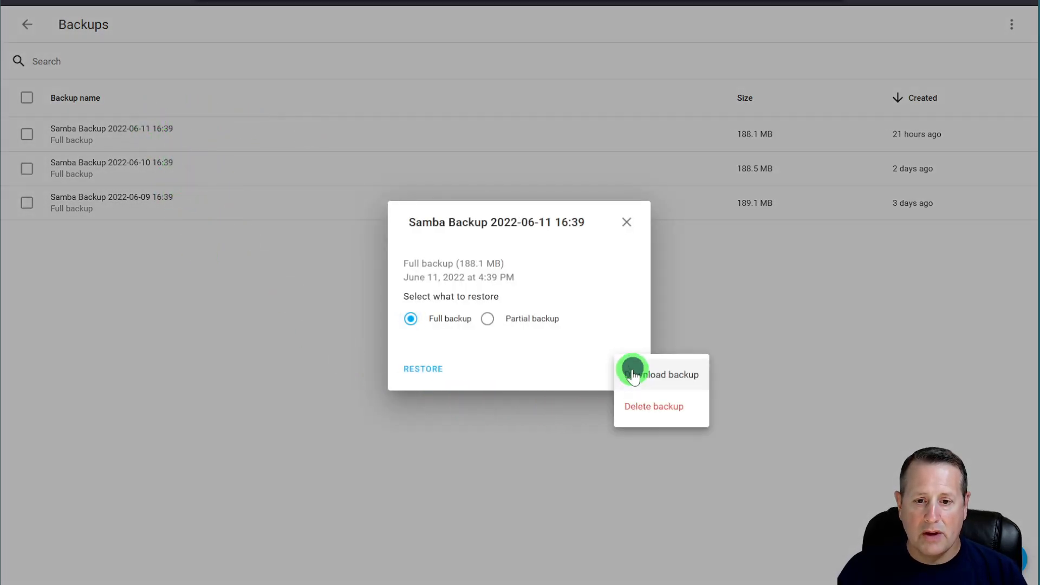
pyautogui.click(683, 376)
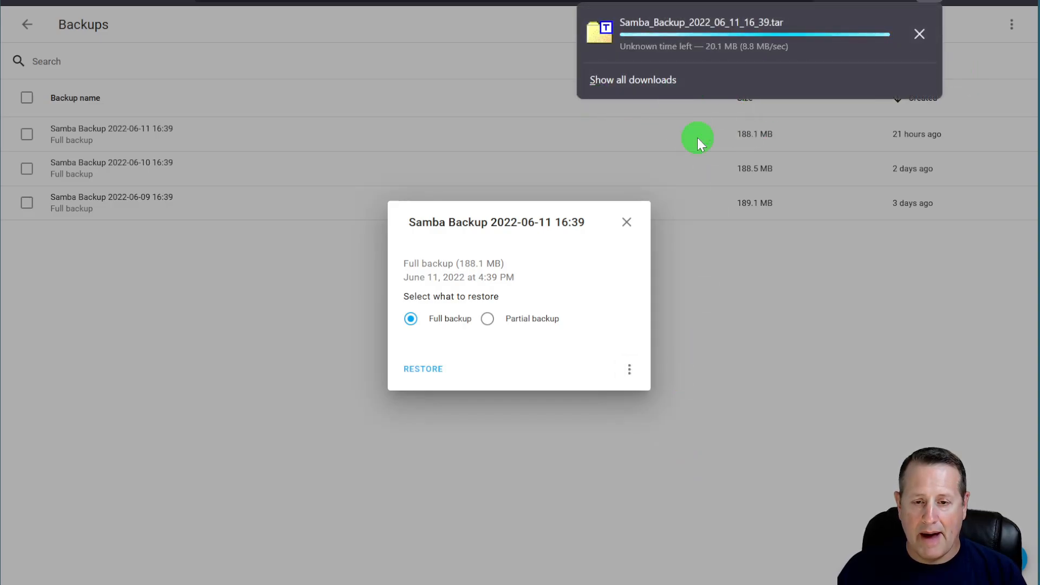
pyautogui.click(919, 34)
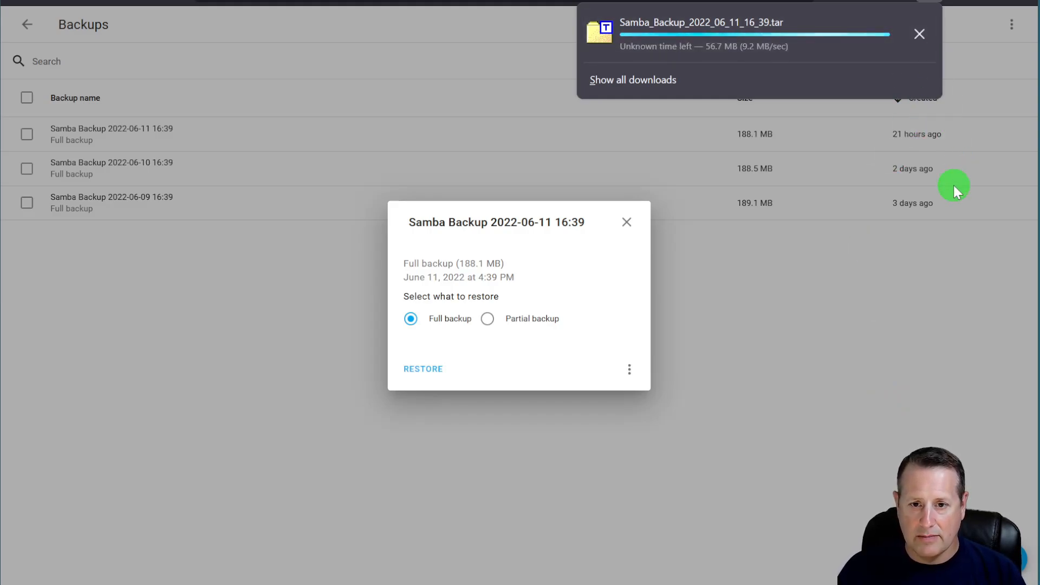
pyautogui.click(700, 424)
pyautogui.click(629, 222)
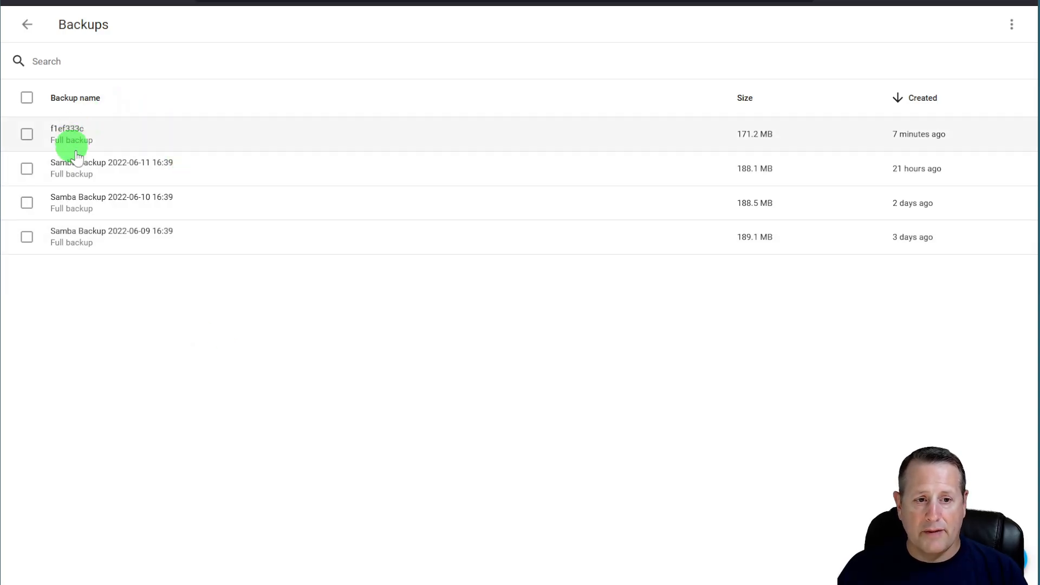
# - Open backup f1ef333c and choose a partial restore
pyautogui.click(81, 136)
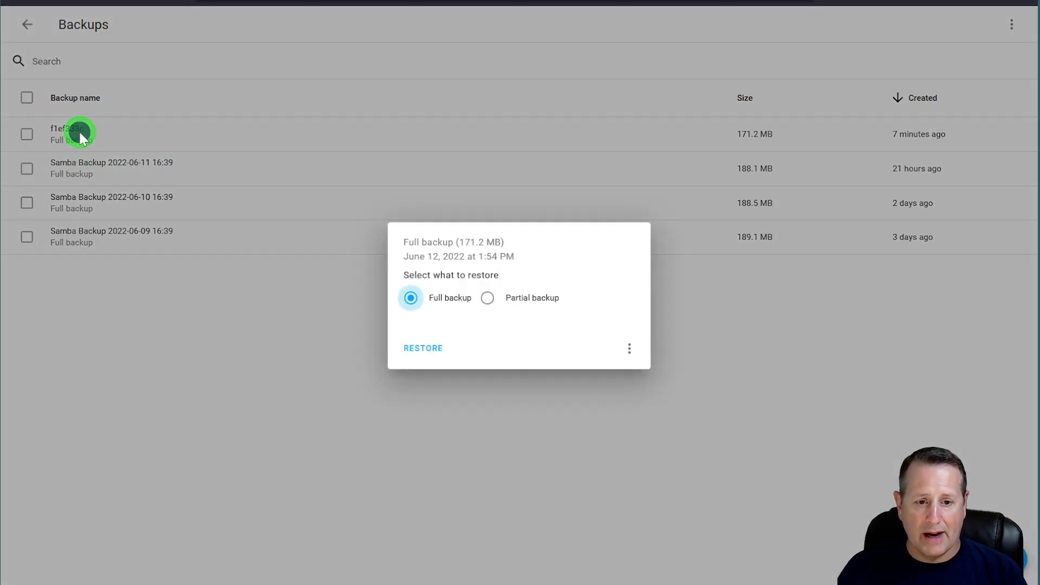
pyautogui.click(487, 298)
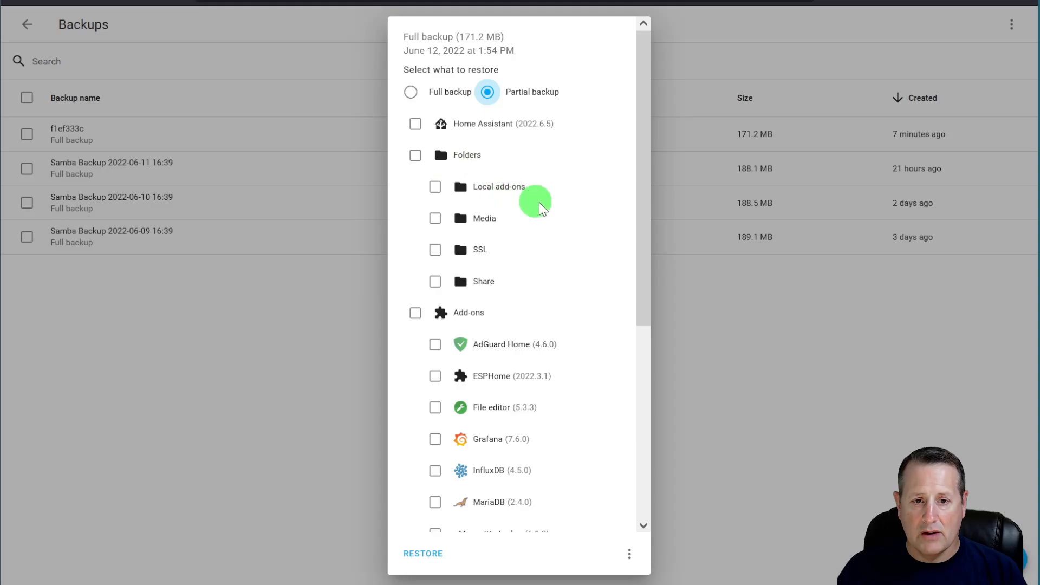
pyautogui.scroll(-4, 568, 325)
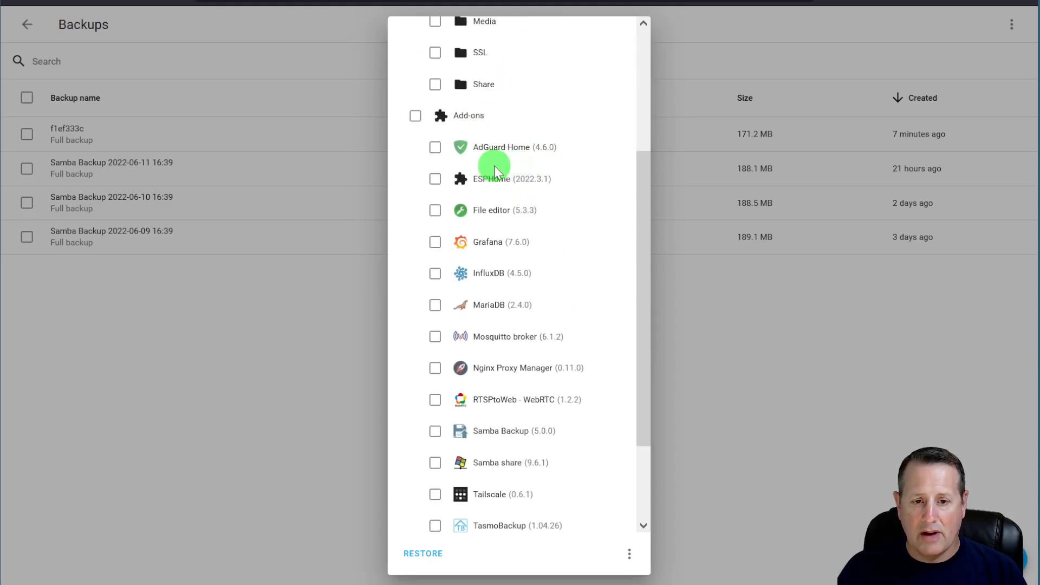
pyautogui.scroll(-2, 493, 168)
pyautogui.scroll(6, 483, 504)
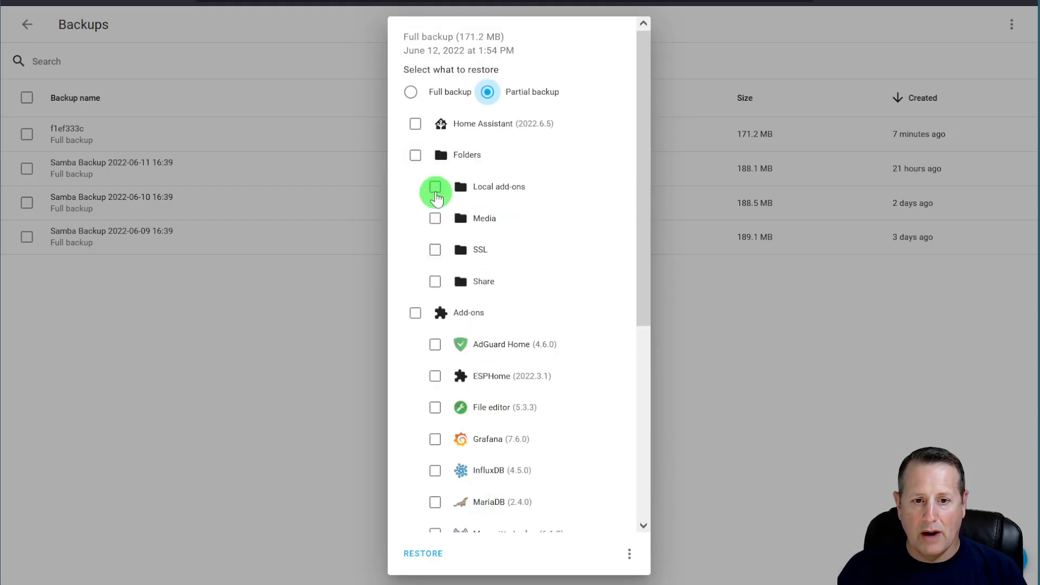
# - Tick Local add-ons, ESPHome, AdGuard Home and Grafana, then close without restoring
pyautogui.click(435, 187)
pyautogui.click(435, 374)
pyautogui.click(435, 342)
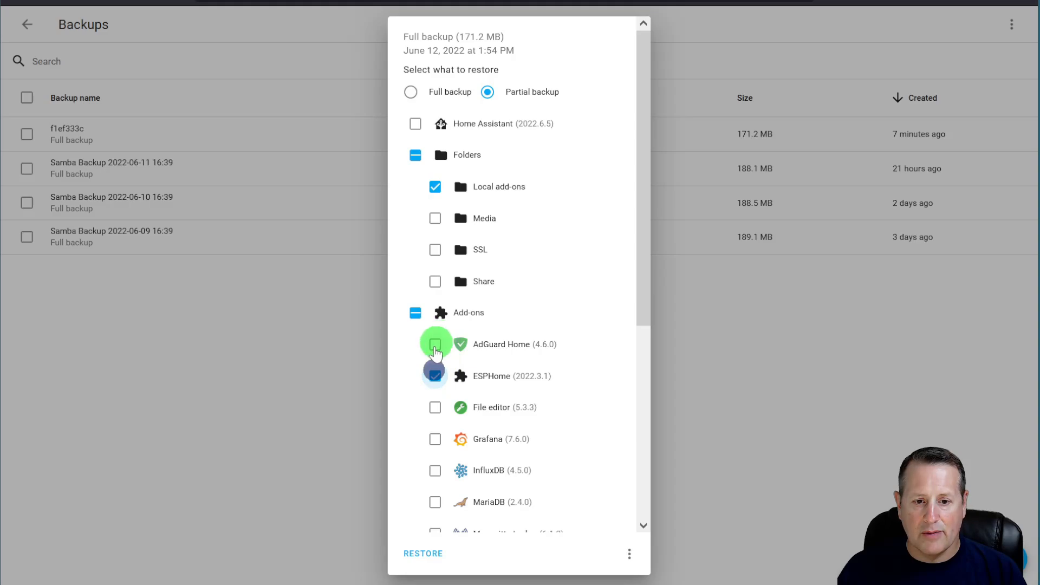
pyautogui.click(435, 437)
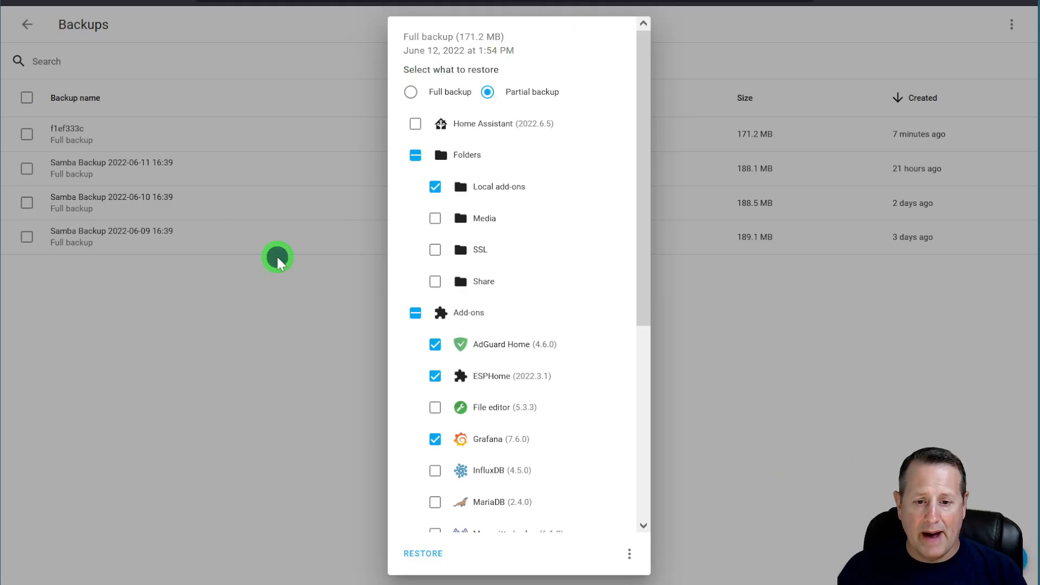
pyautogui.click(629, 554)
pyautogui.click(770, 474)
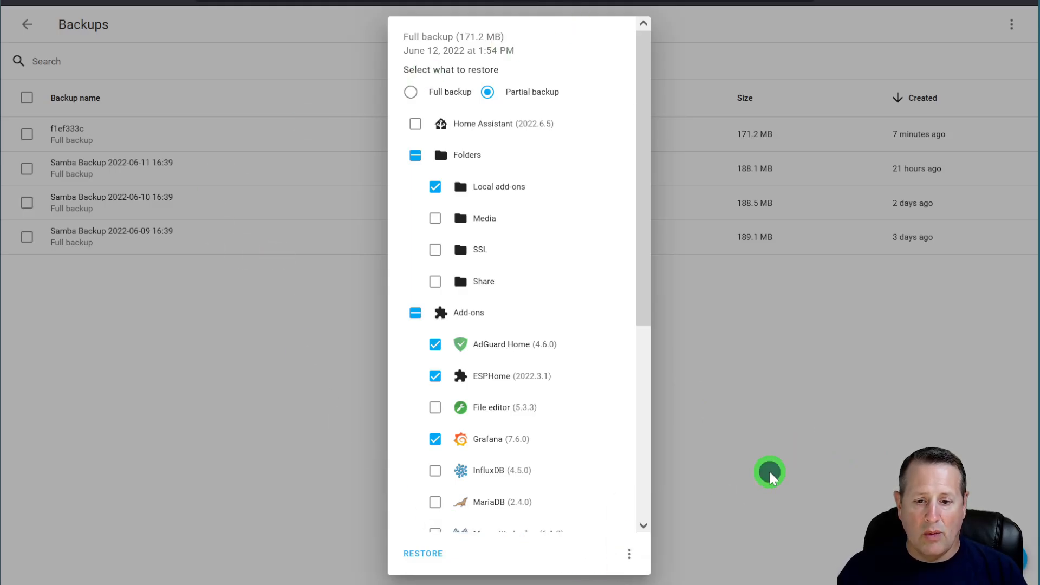
pyautogui.click(781, 432)
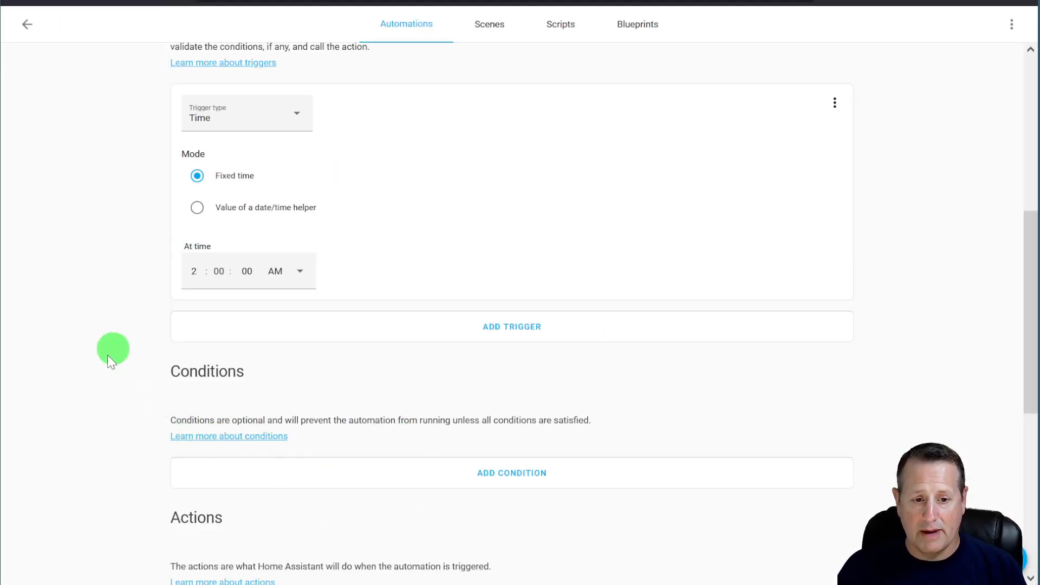
# - Switch the action's service from Create a full backup to Create a partial backup
pyautogui.scroll(-3, 115, 379)
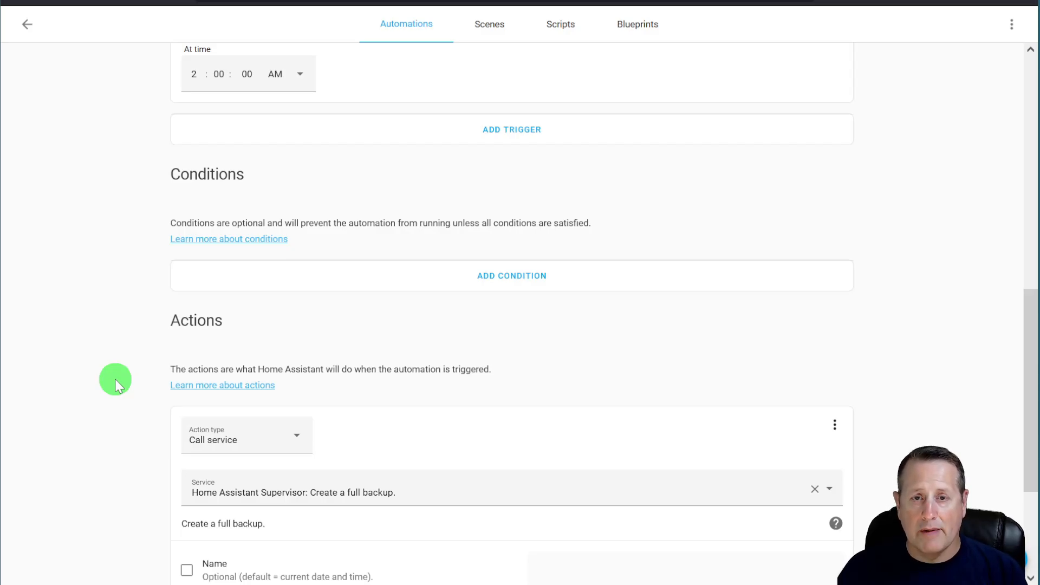
pyautogui.scroll(-3, 148, 394)
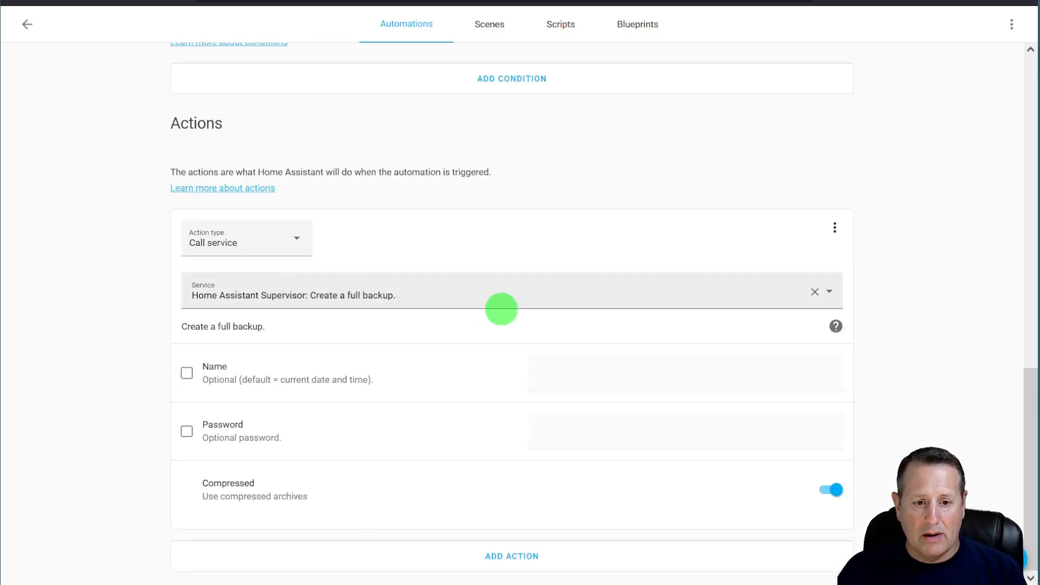
pyautogui.click(460, 295)
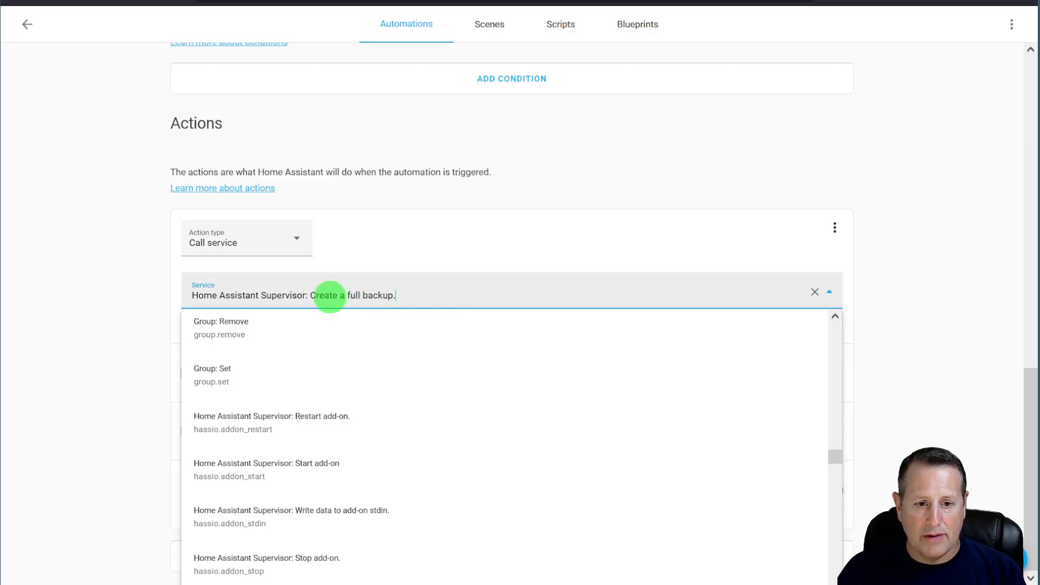
pyautogui.moveTo(310, 295); pyautogui.dragTo(521, 301)
pyautogui.press('BackSpace')
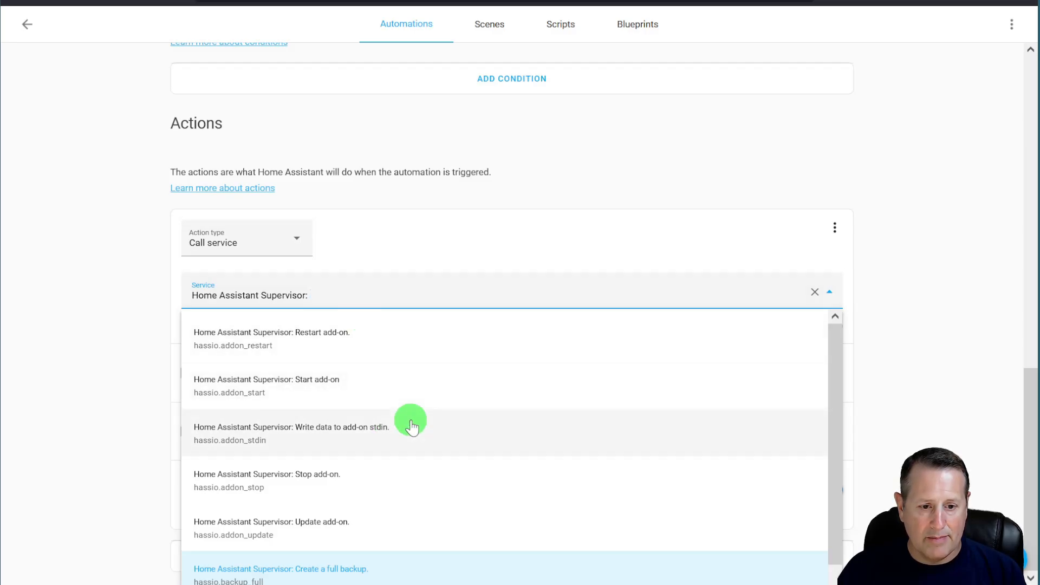
pyautogui.scroll(-3, 412, 426)
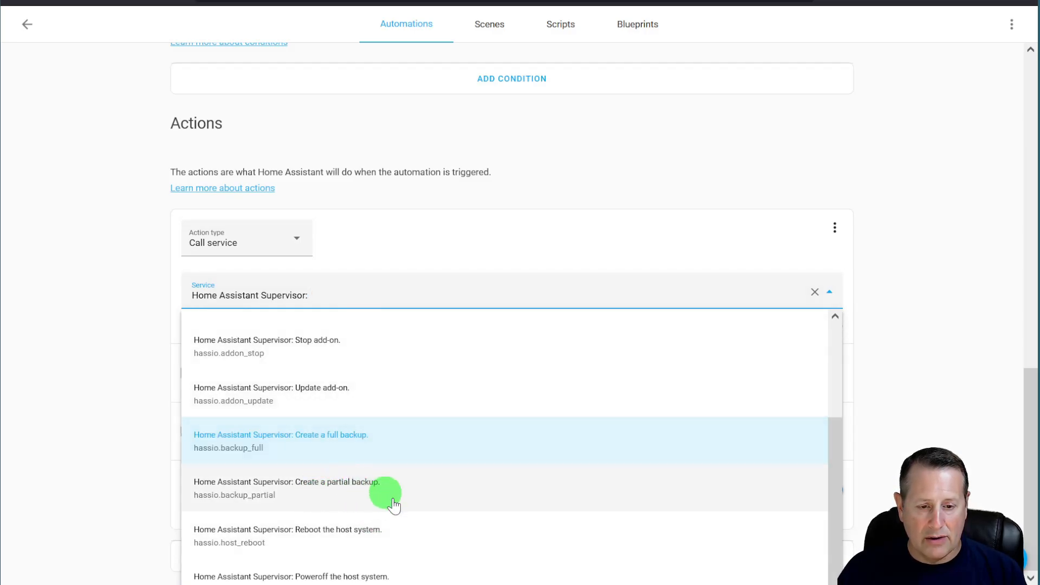
pyautogui.click(355, 489)
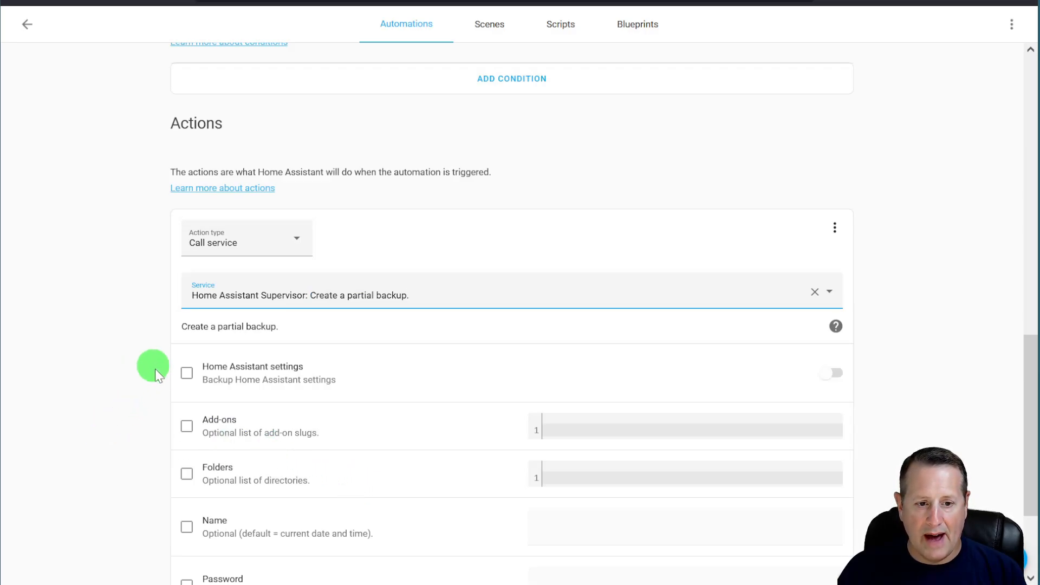
# - Include Home Assistant settings and Add-ons in the partial backup
pyautogui.click(186, 372)
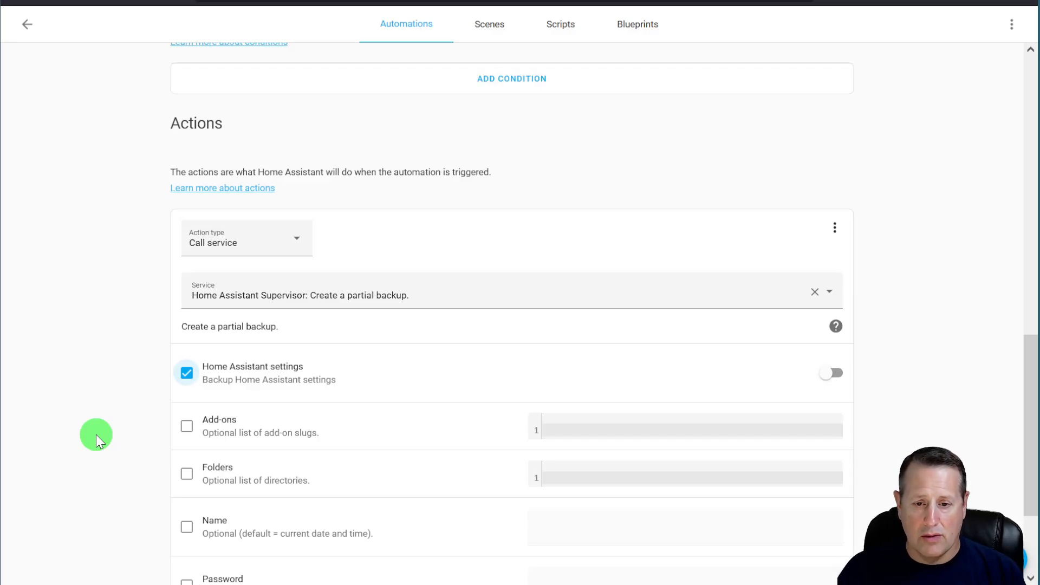
pyautogui.click(187, 426)
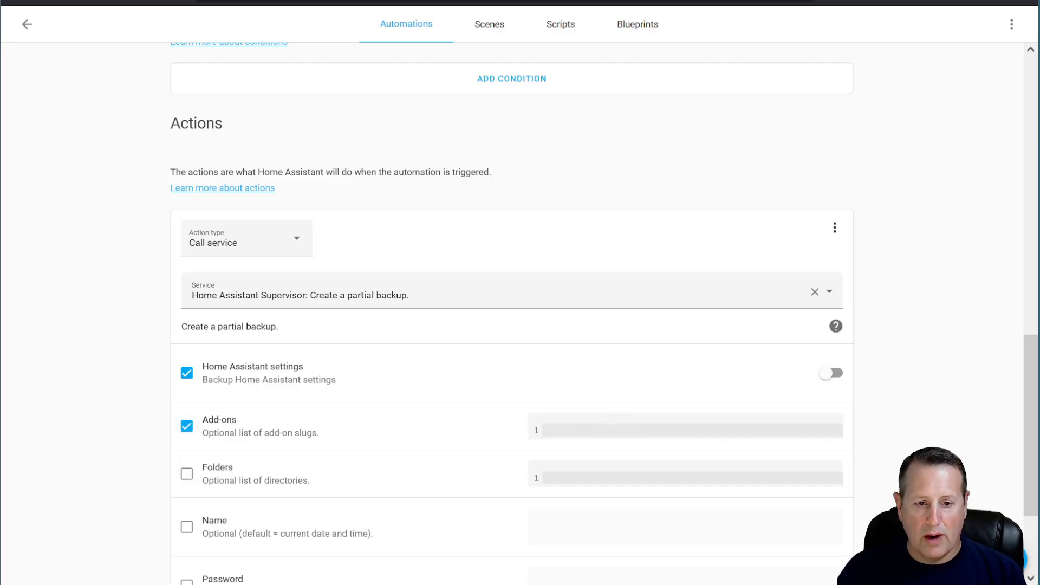
pyautogui.click(560, 429)
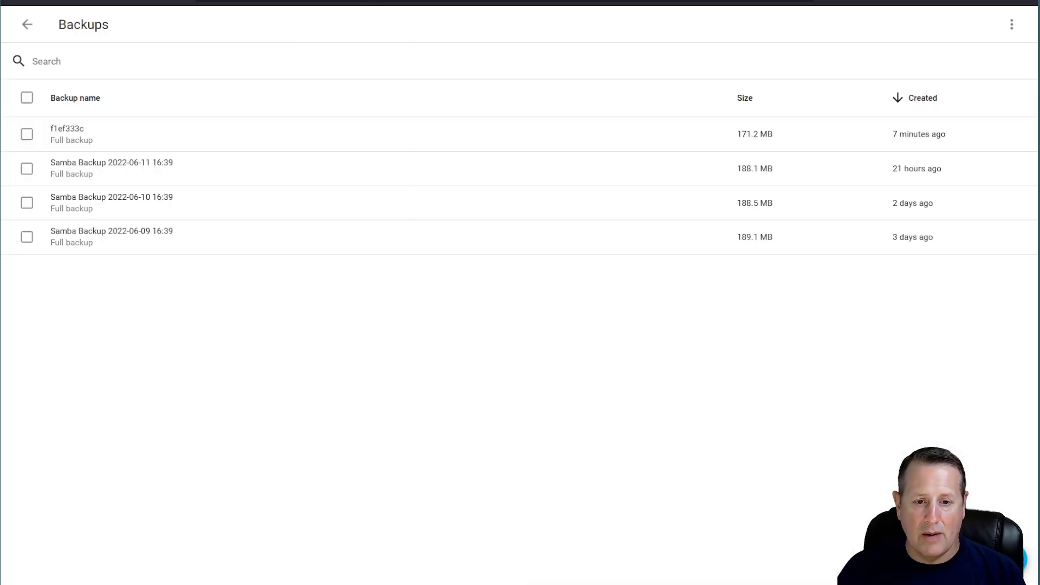
# - Open the AdGuard Home add-on's page from the Add-on Dashboard
pyautogui.click(309, 420)
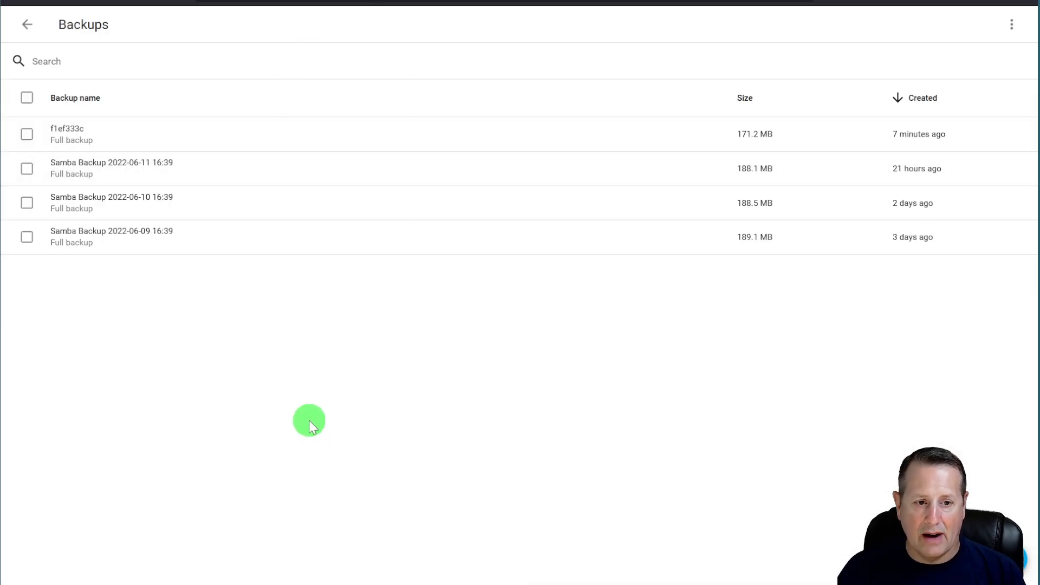
pyautogui.press('c')
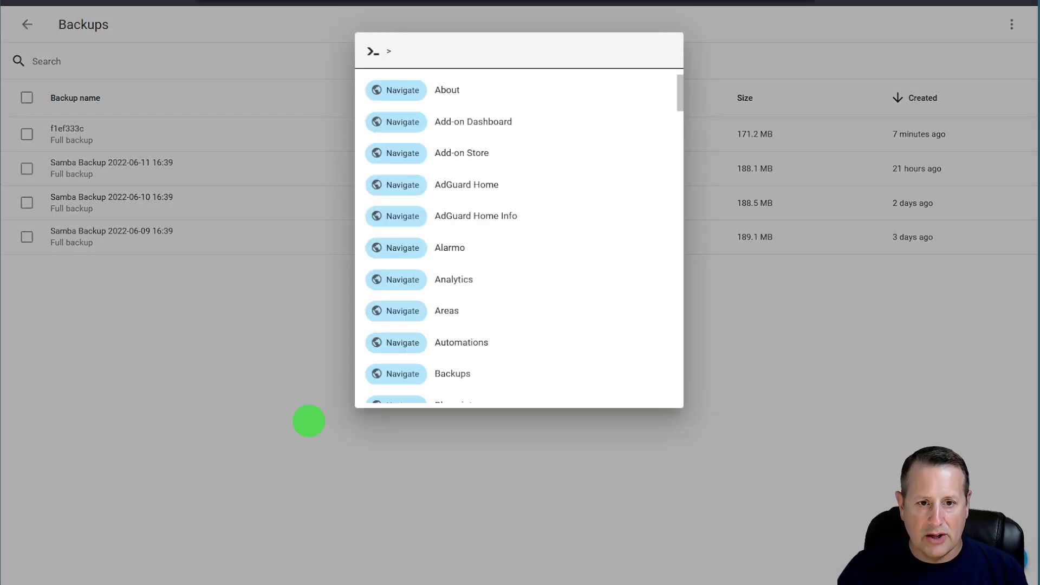
pyautogui.write('add')
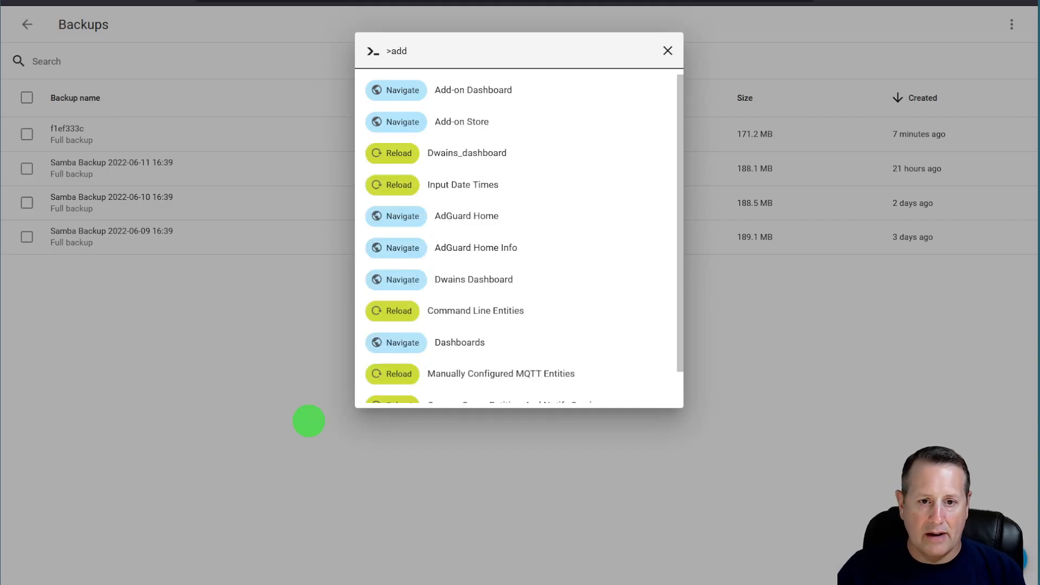
pyautogui.click(508, 95)
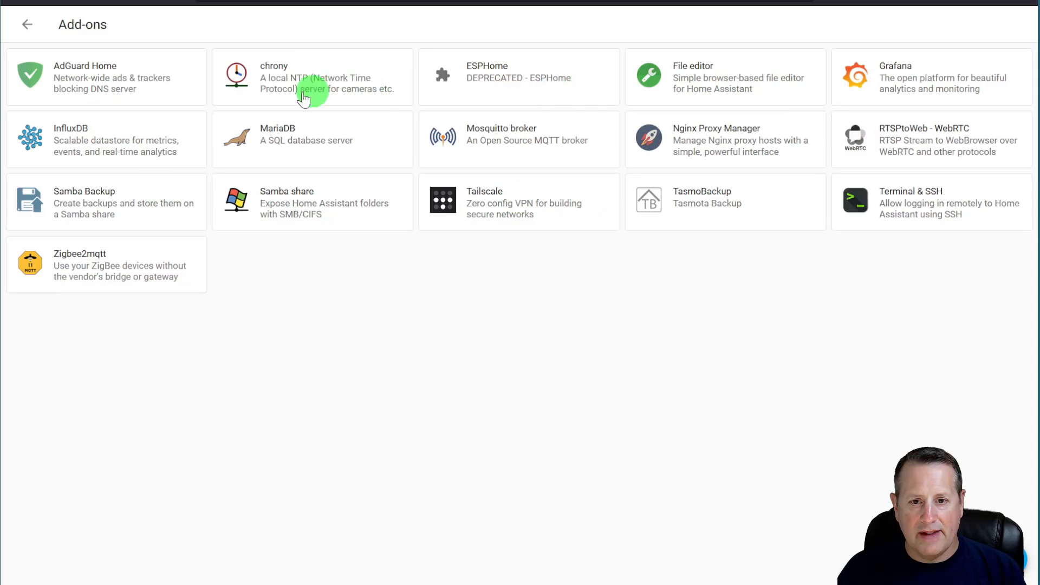
pyautogui.click(105, 81)
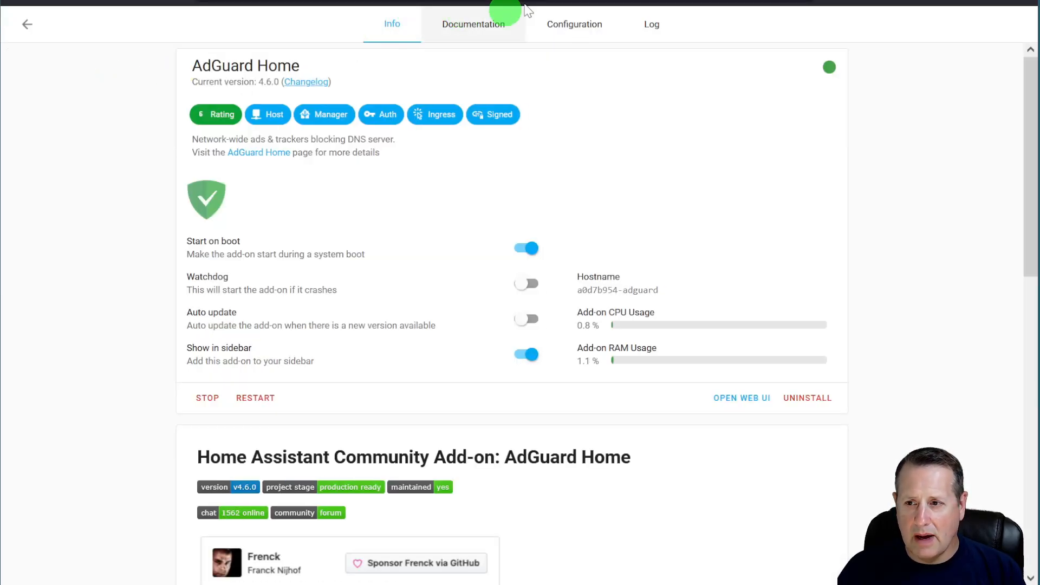
# - Copy the slug a0d7b954_adguard from the address bar and return to the automation
pyautogui.moveTo(669, 3)
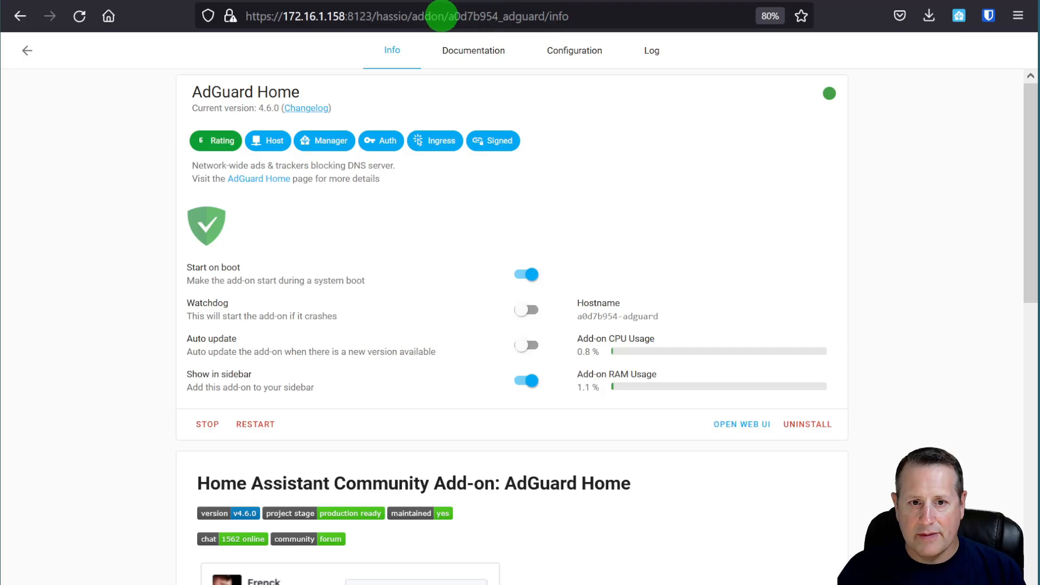
pyautogui.moveTo(448, 17); pyautogui.dragTo(539, 17)
pyautogui.hotkey('ctrl', 'c')
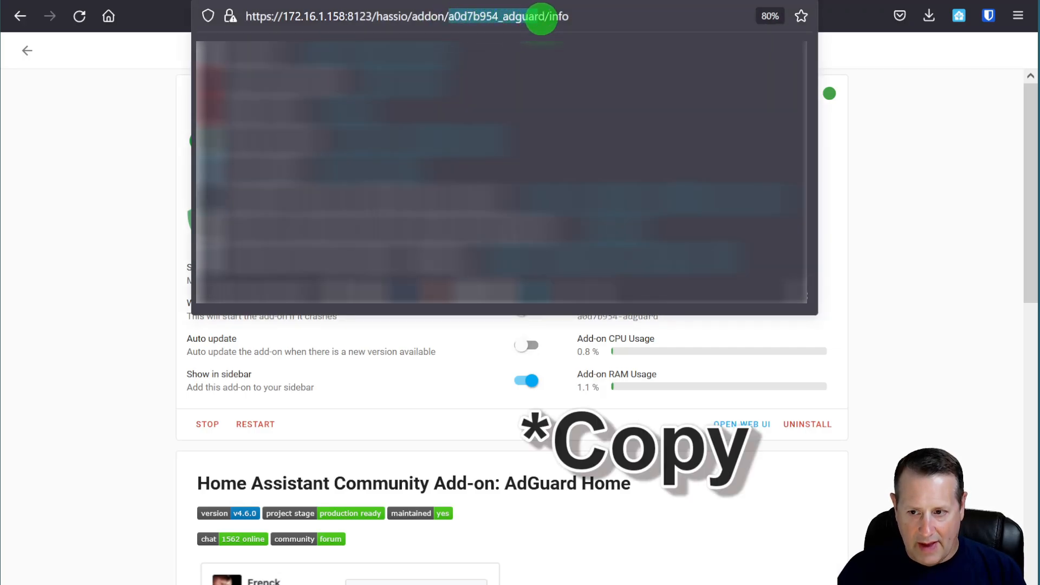
pyautogui.click(1003, 205)
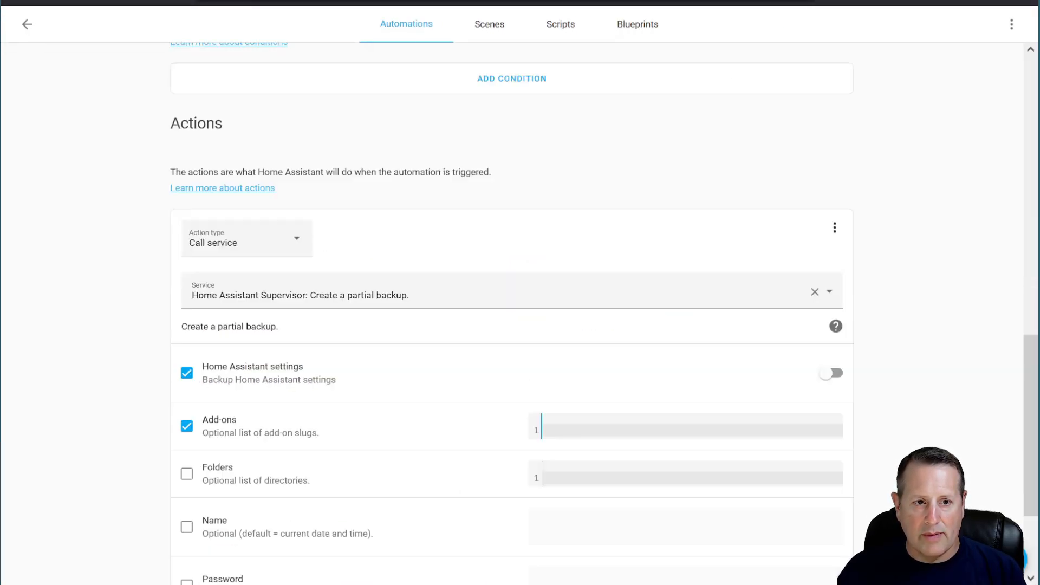
pyautogui.click(441, 464)
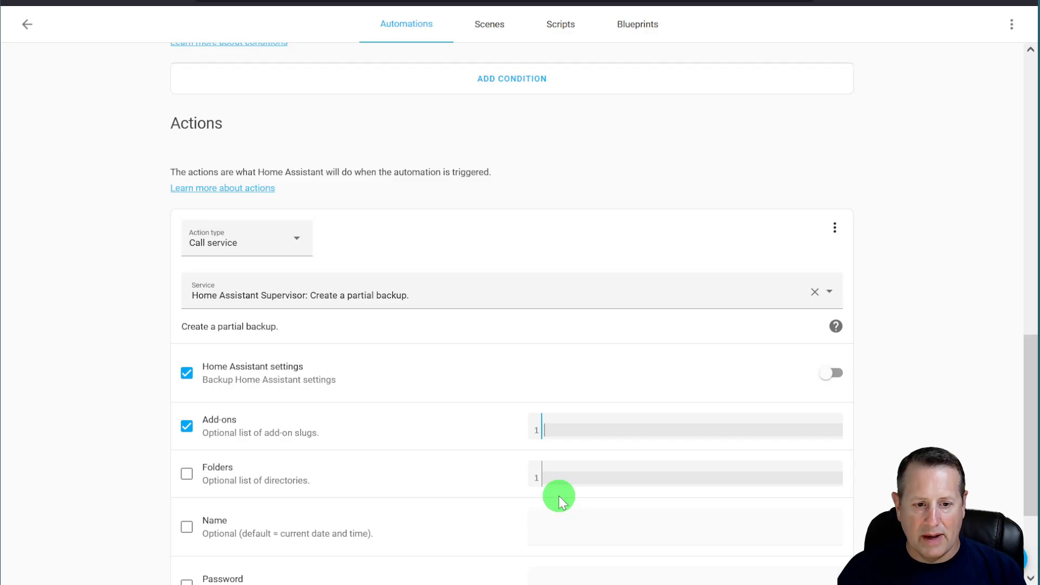
# - List a0d7b954_adguard, a0d7b954_tailscale and a0d7b954_chrony on separate lines in the Add-ons field
pyautogui.click(574, 430)
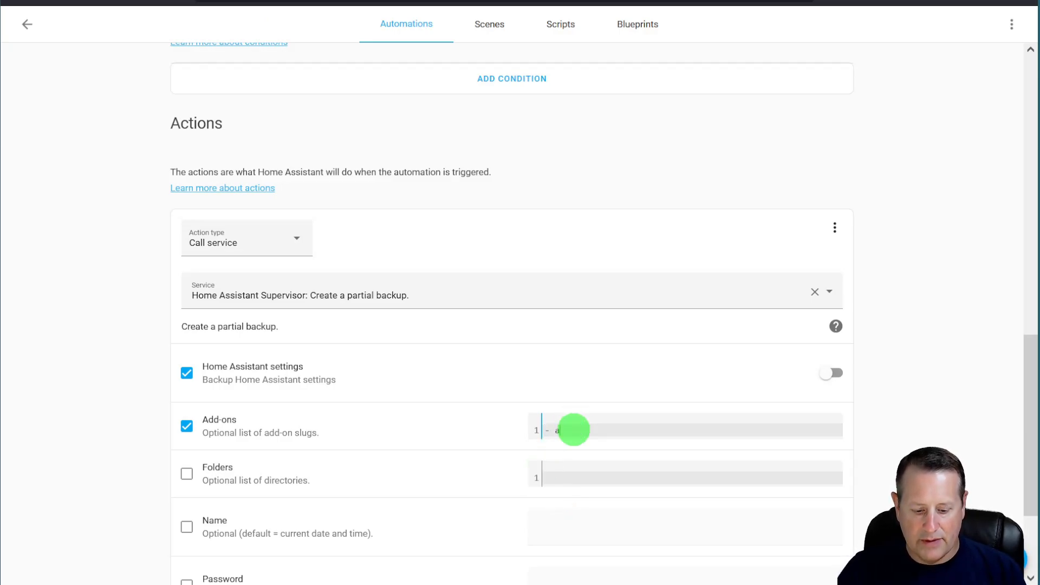
pyautogui.write('- a0d7b954_adguard')
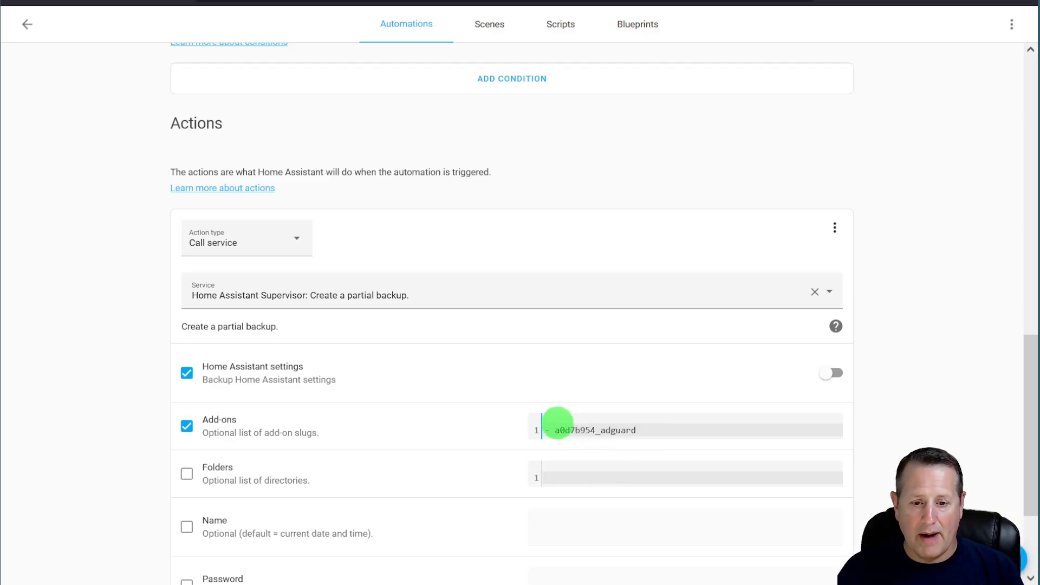
pyautogui.moveTo(553, 429); pyautogui.dragTo(595, 429)
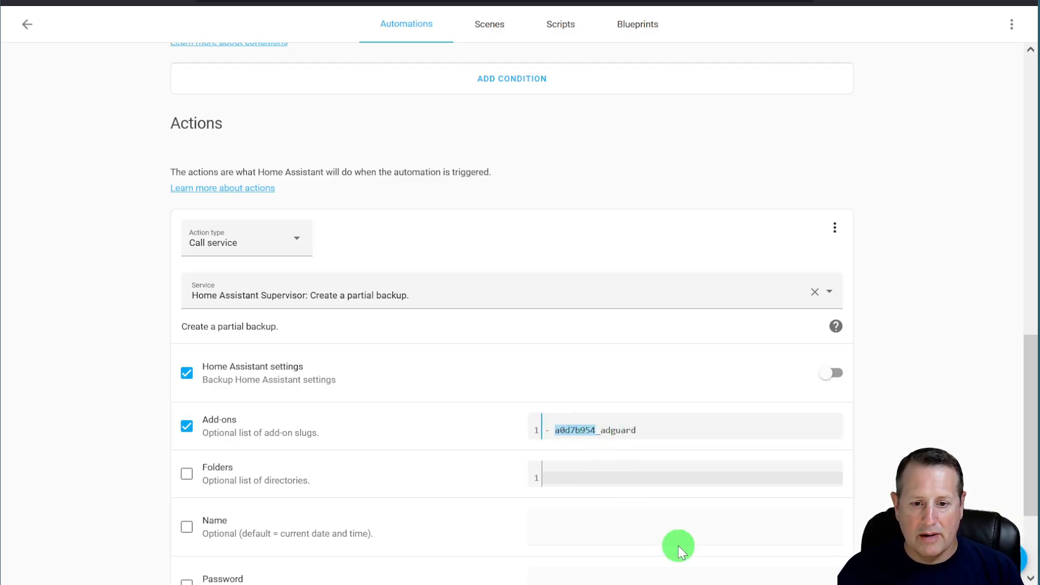
pyautogui.click(665, 429)
pyautogui.press('Return')
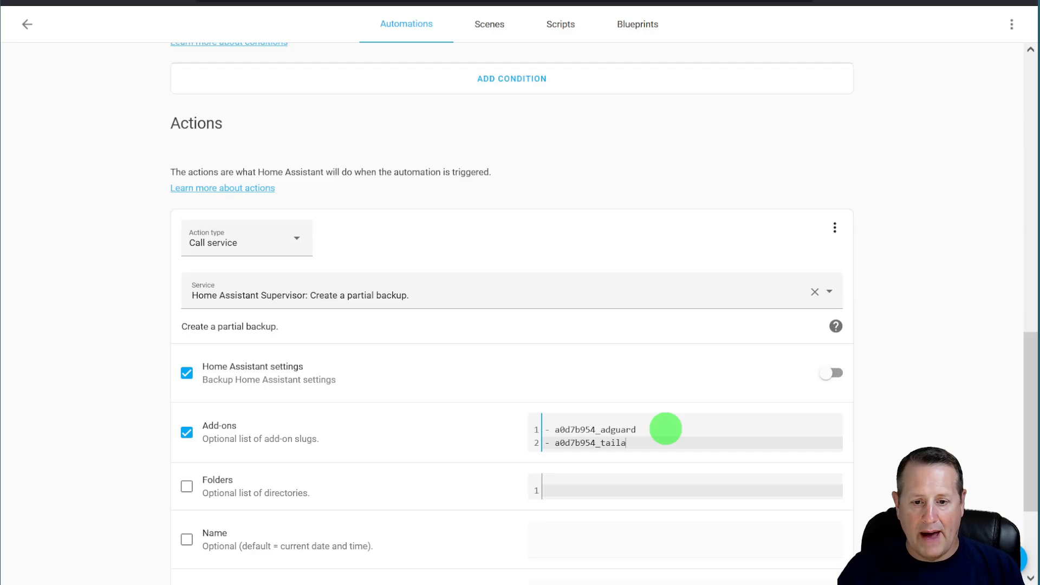
pyautogui.press('Return')
pyautogui.write('-')
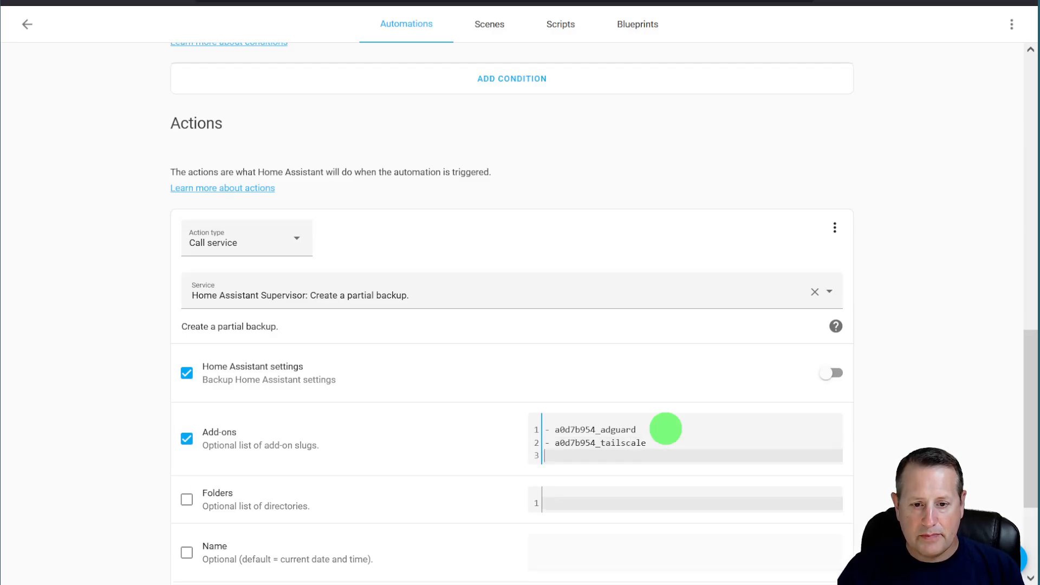
pyautogui.write(' a0d7b954_chrony')
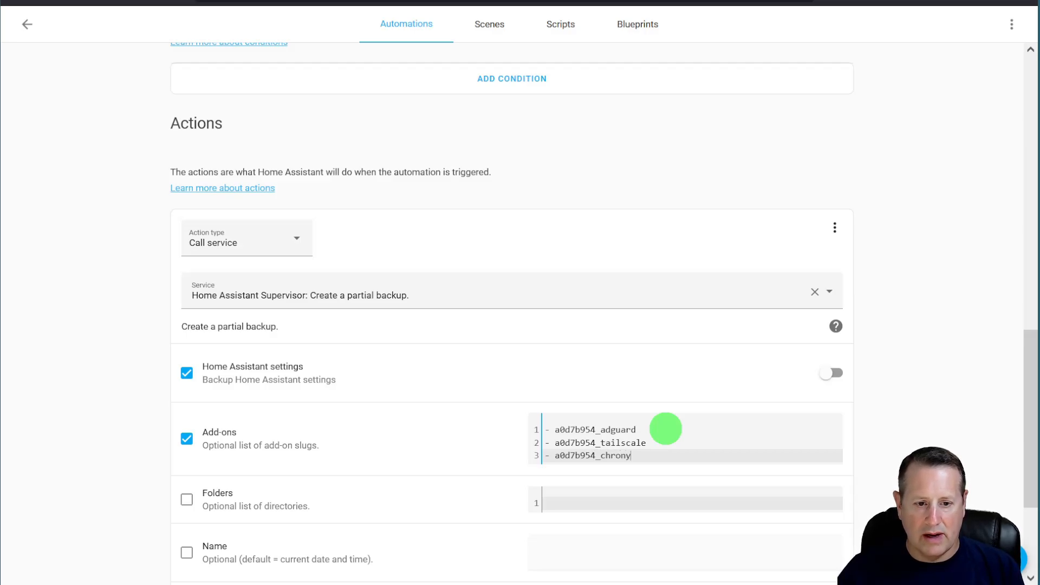
pyautogui.scroll(-3, 483, 469)
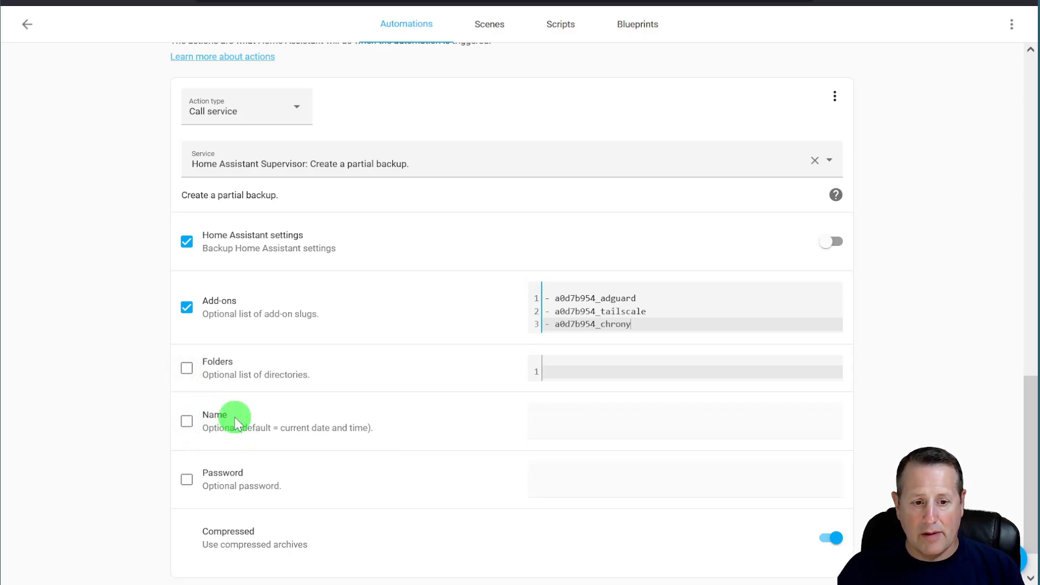
pyautogui.scroll(-1, 251, 476)
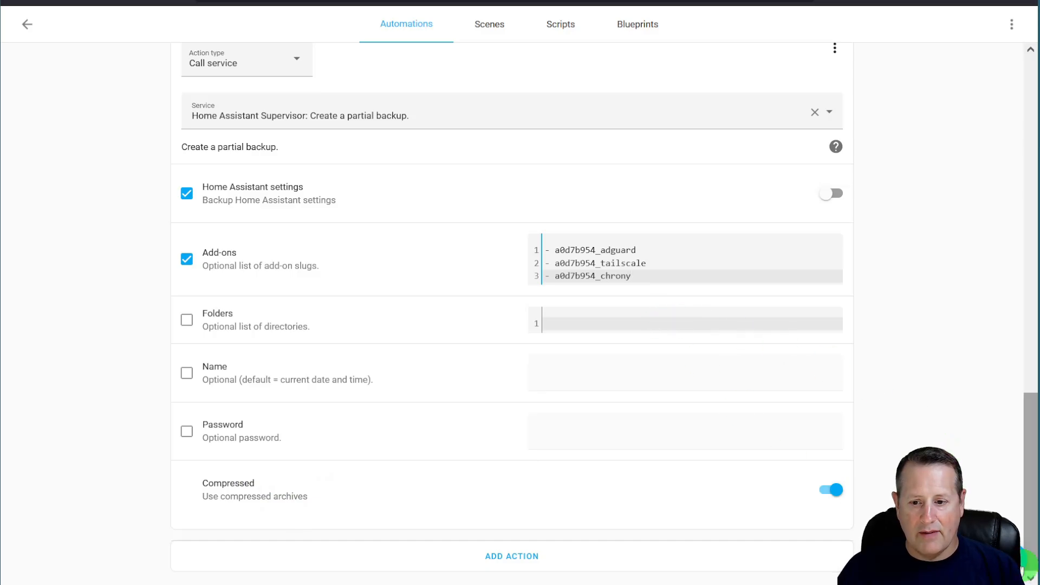
pyautogui.scroll(20, 511, 315)
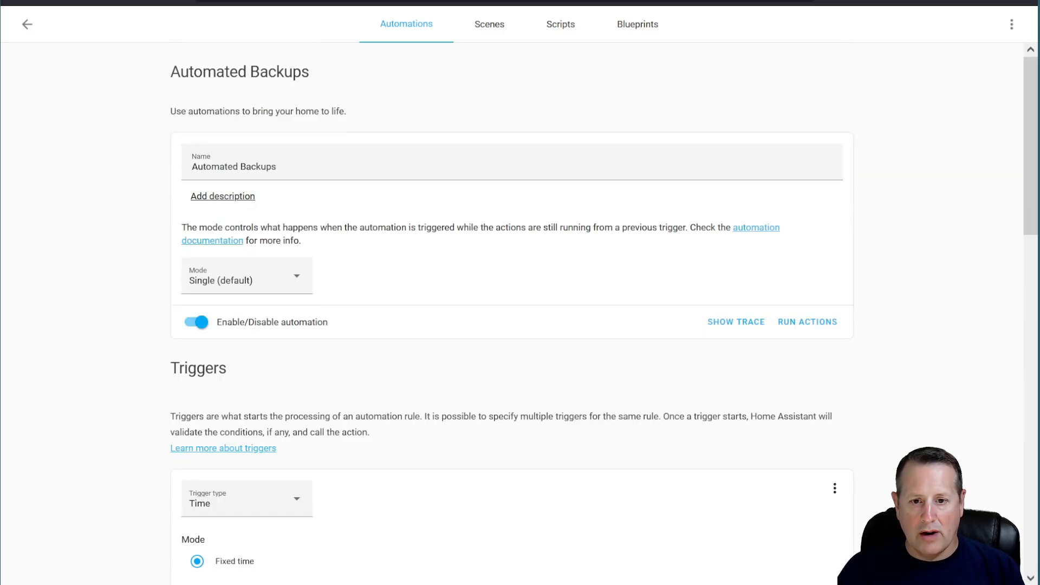
# - Run the automation's actions and open the Backups page
pyautogui.click(807, 321)
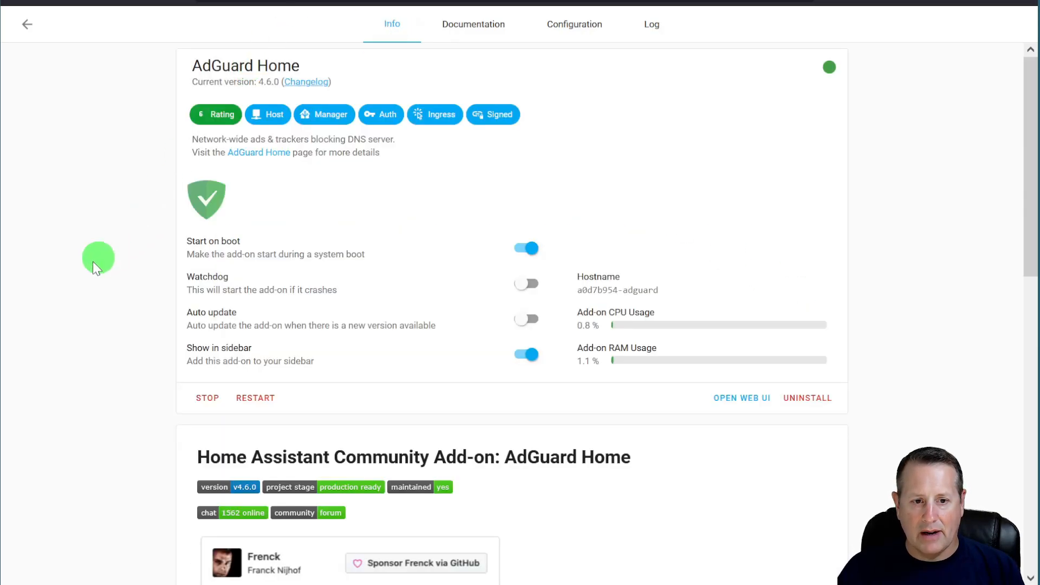
pyautogui.click(69, 268)
pyautogui.write('cbackup')
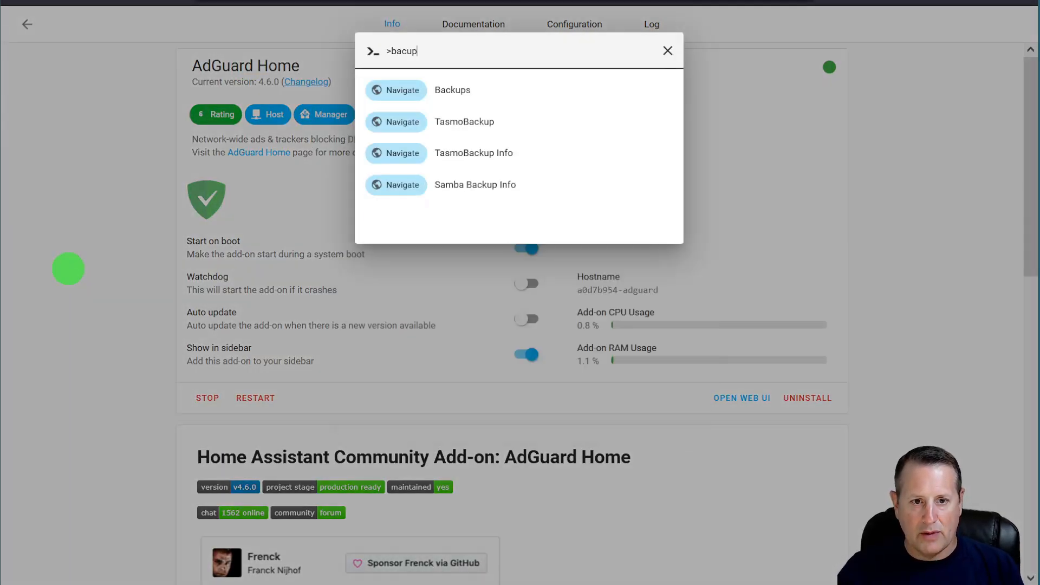
pyautogui.press('Return')
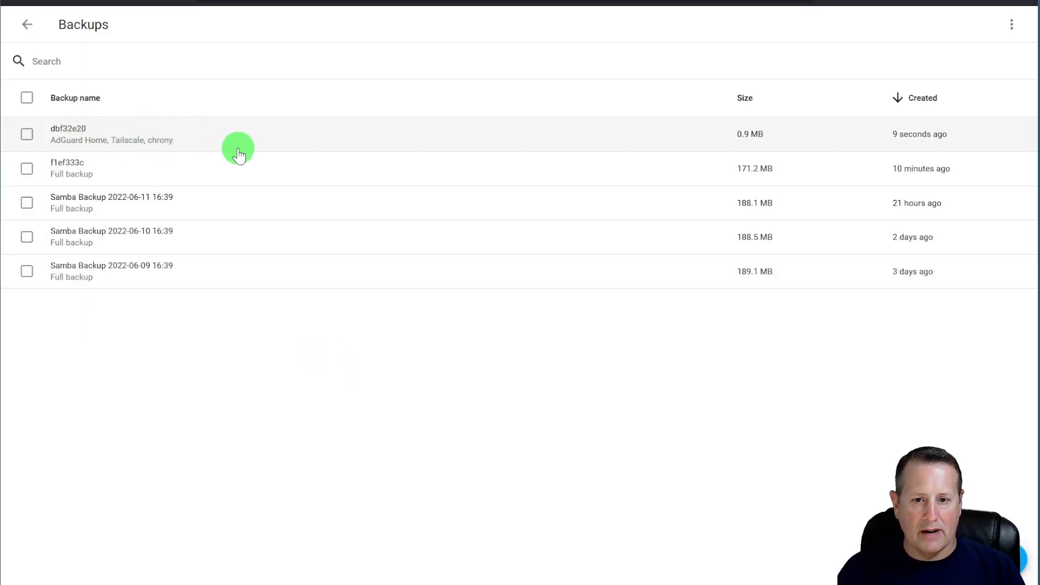
# - Inspect the new 0.9 MB partial backup dbf32e20, then close its details
pyautogui.click(82, 132)
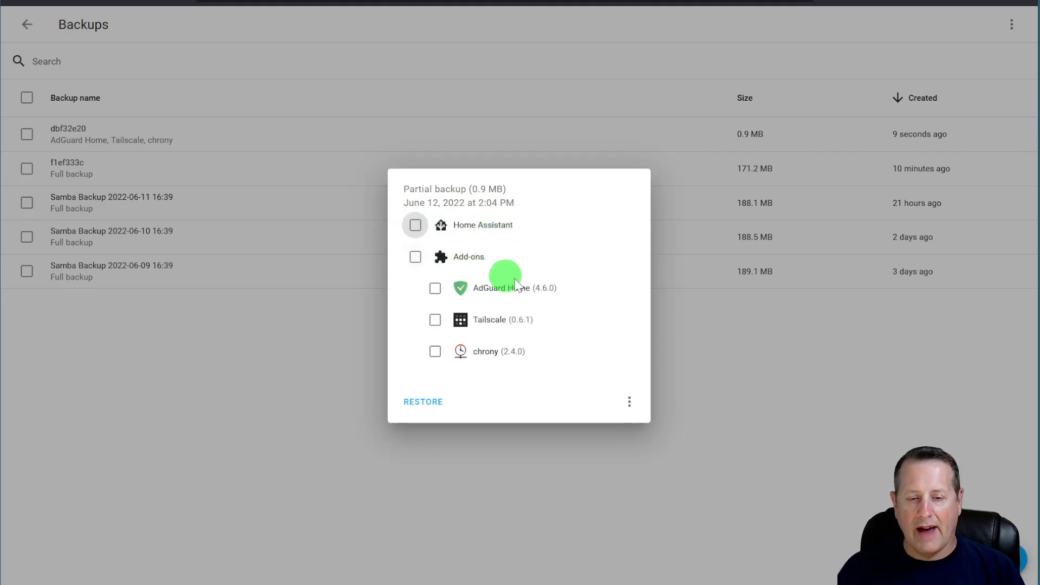
pyautogui.click(482, 430)
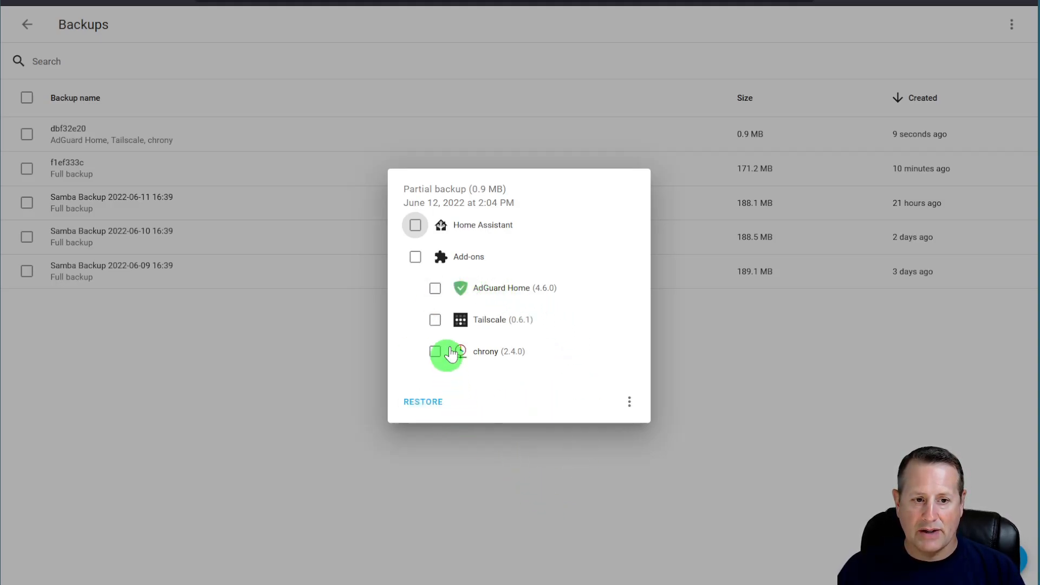
pyautogui.click(776, 476)
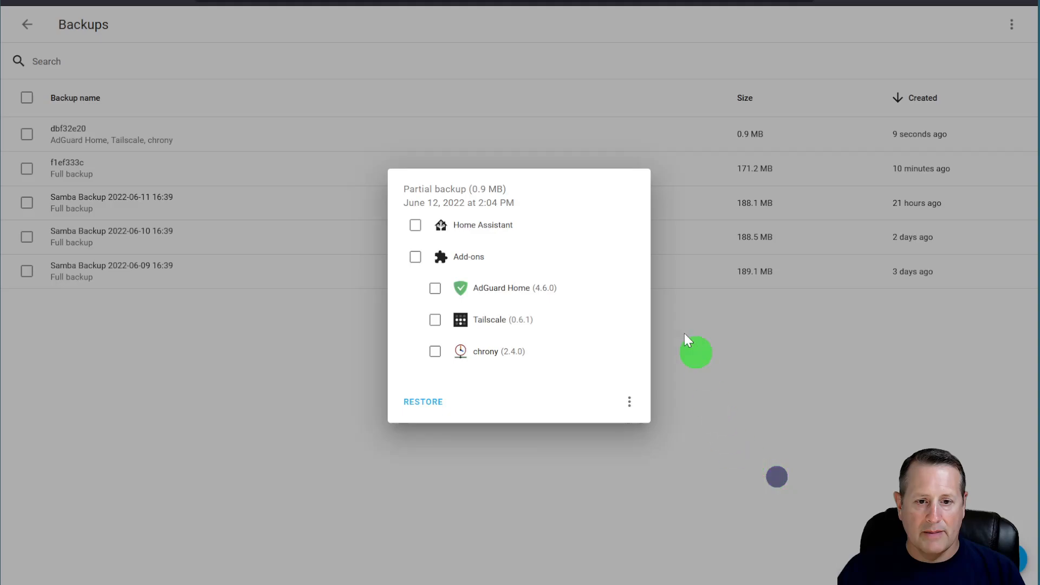
pyautogui.click(284, 311)
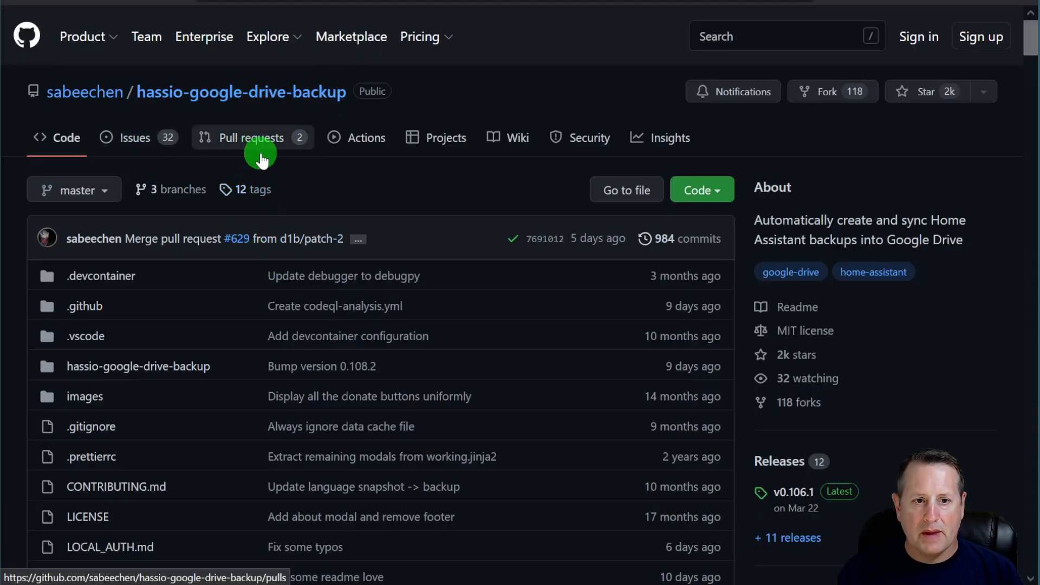
# - Scroll through the hassio-google-drive-backup README on GitHub
pyautogui.scroll(-6, 270, 333)
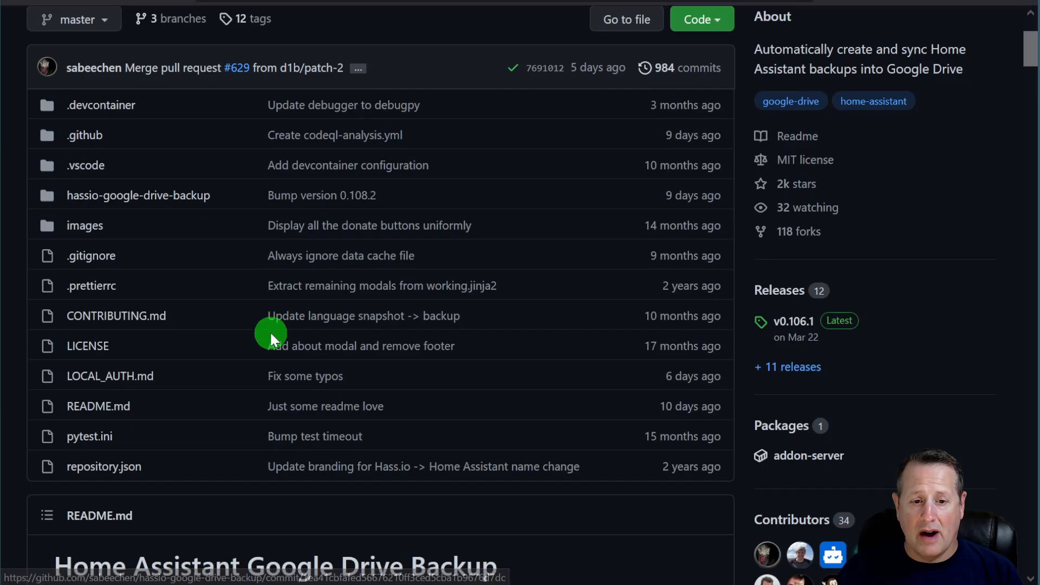
pyautogui.scroll(-3, 237, 319)
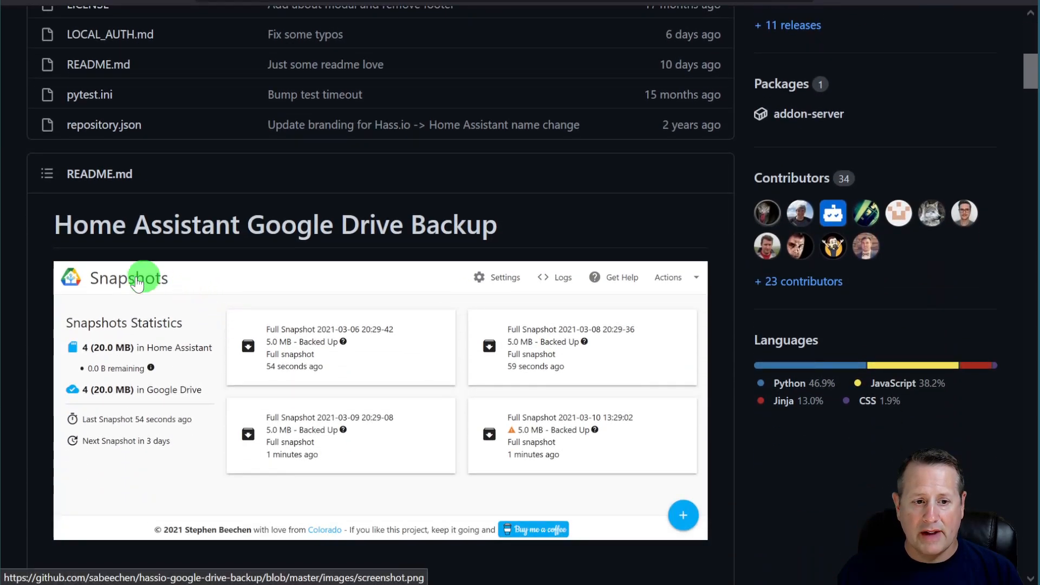
pyautogui.scroll(-3, 108, 427)
pyautogui.scroll(-6, 108, 427)
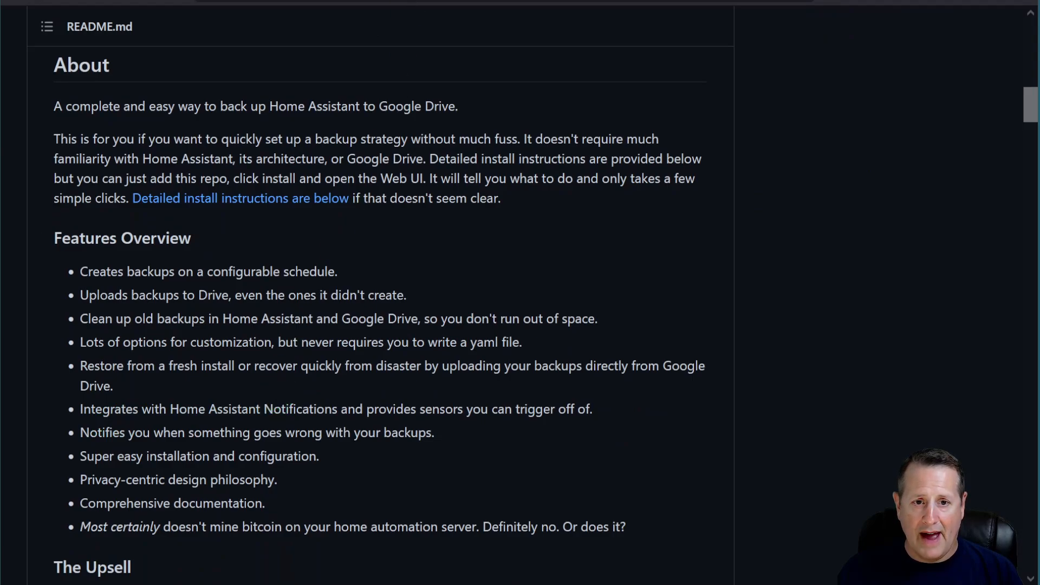
# - Select the repository's full URL in the browser address bar to copy it
pyautogui.moveTo(738, 3)
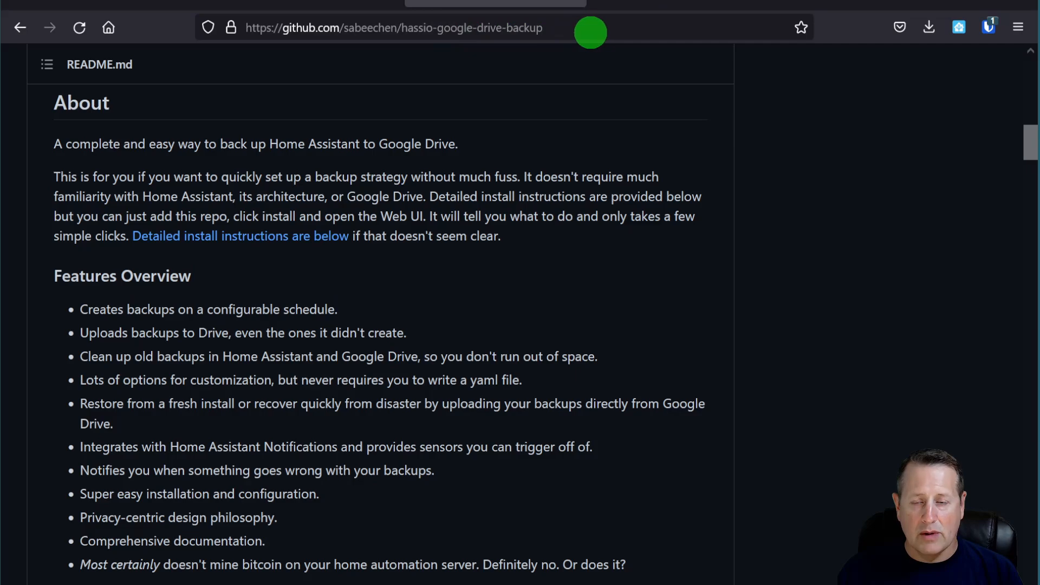
pyautogui.moveTo(246, 27)
pyautogui.mouseDown()
pyautogui.moveTo(564, 19)
pyautogui.moveTo(536, 30)
pyautogui.mouseUp()
pyautogui.hotkey('ctrl', 'c')
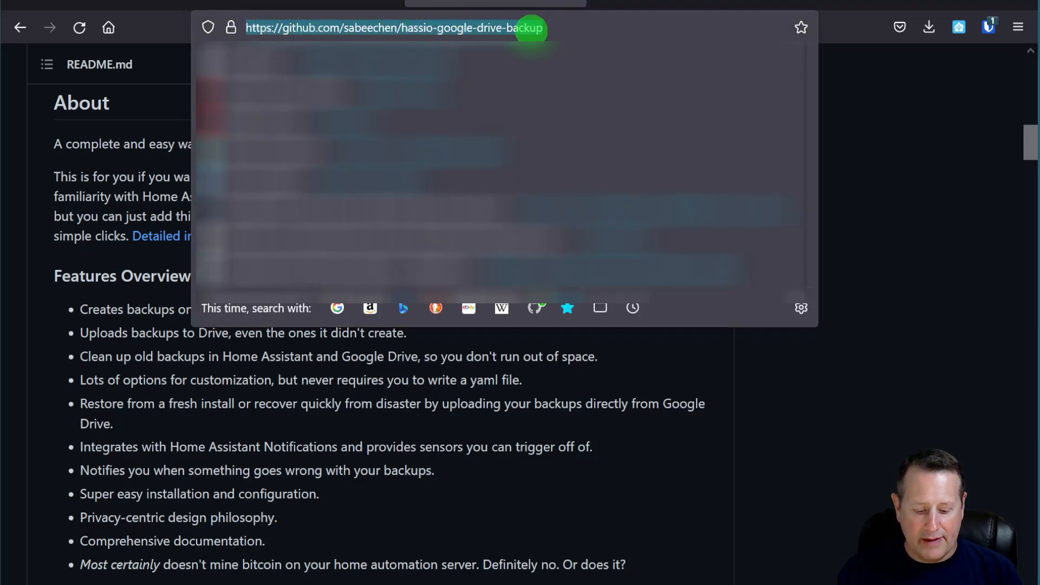
pyautogui.click(827, 1)
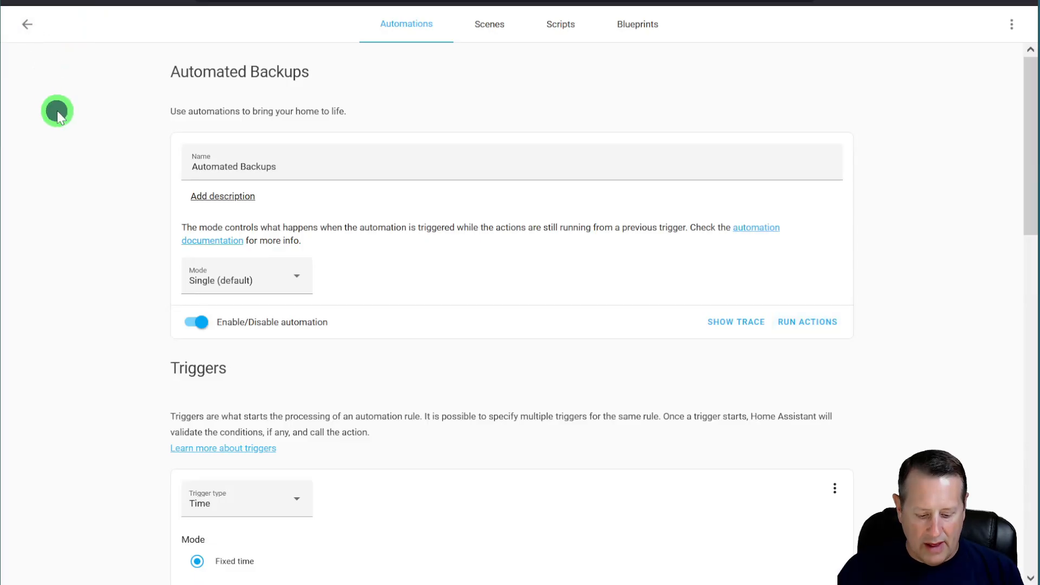
# - Go to the Add-on Store via the Add-on Dashboard, found with a 'cadd' search
pyautogui.write('ca')
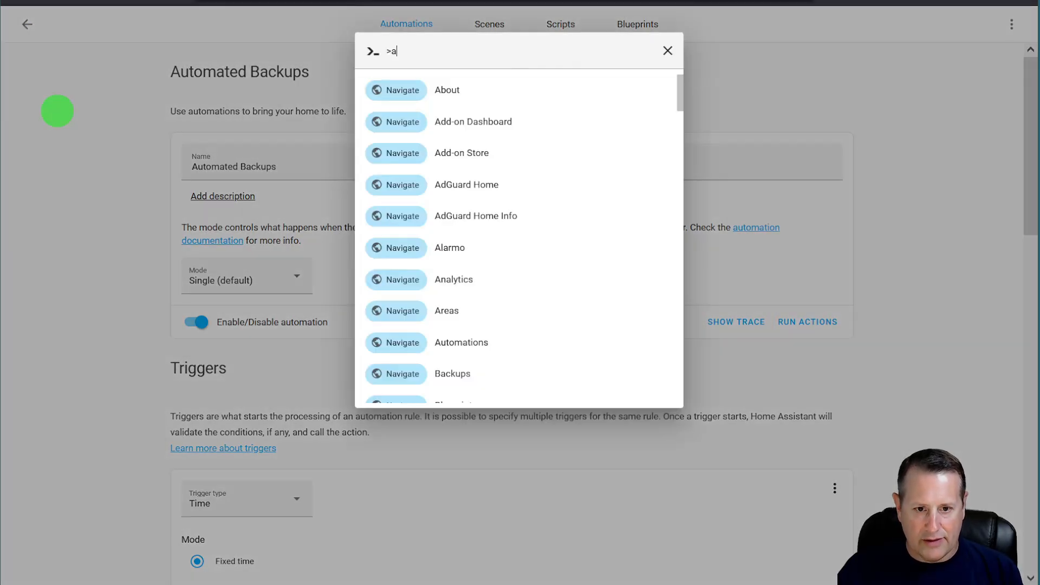
pyautogui.write('dd')
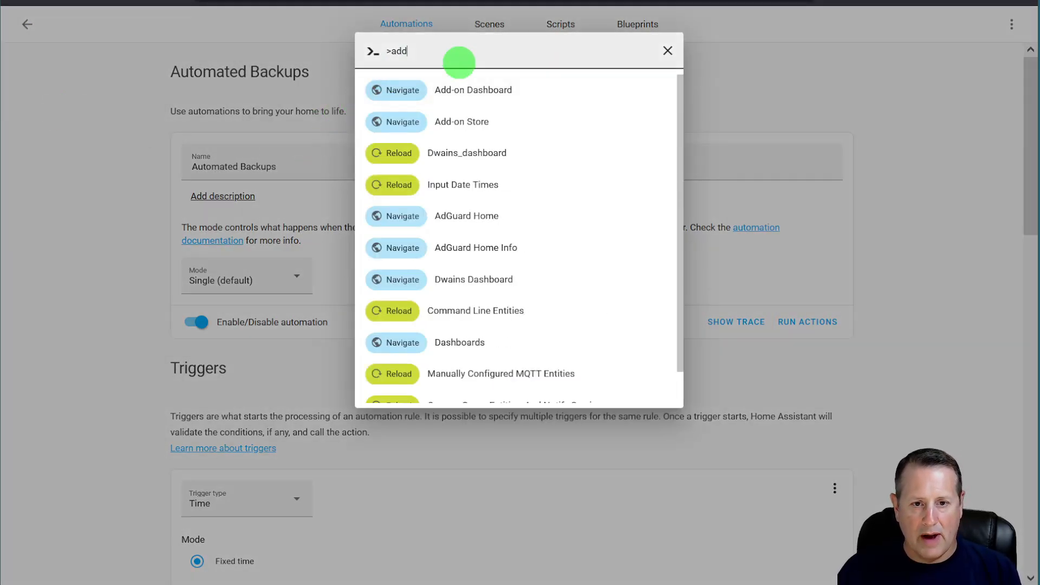
pyautogui.click(466, 88)
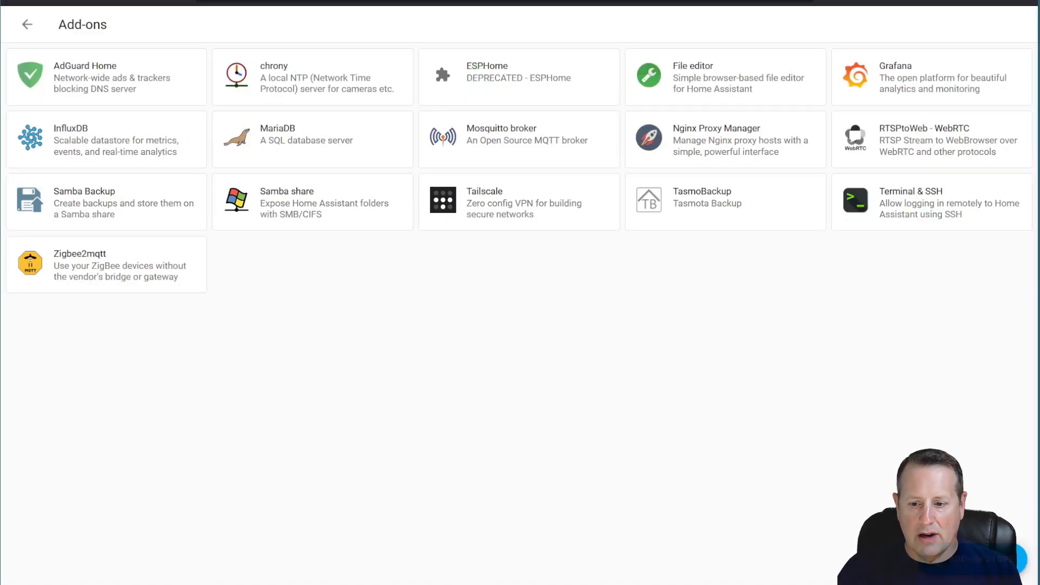
pyautogui.click(933, 562)
pyautogui.click(964, 563)
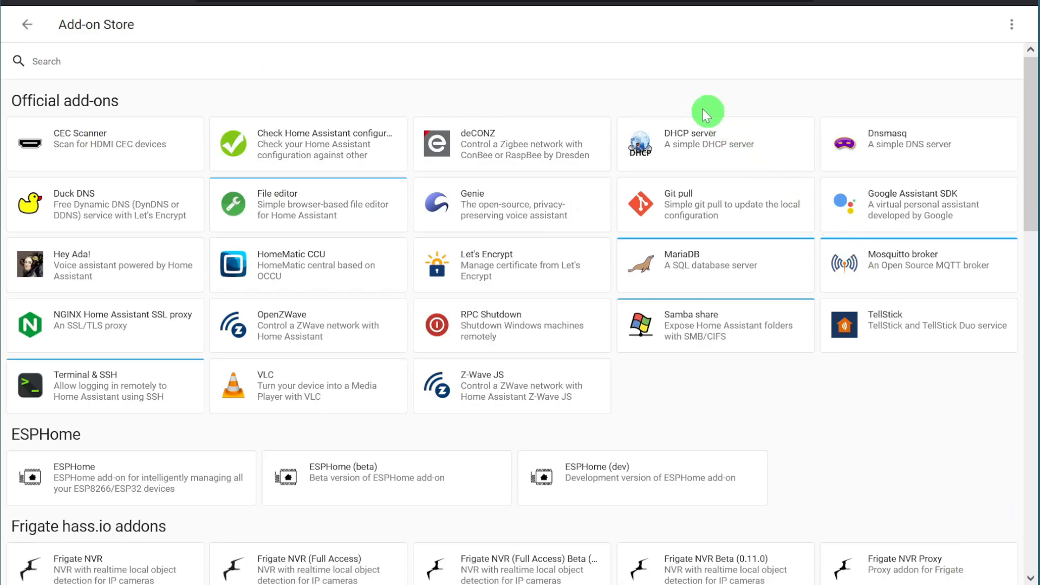
# - Open the Repositories list, paste the Google Drive Backup URL, then close the list
pyautogui.click(1011, 24)
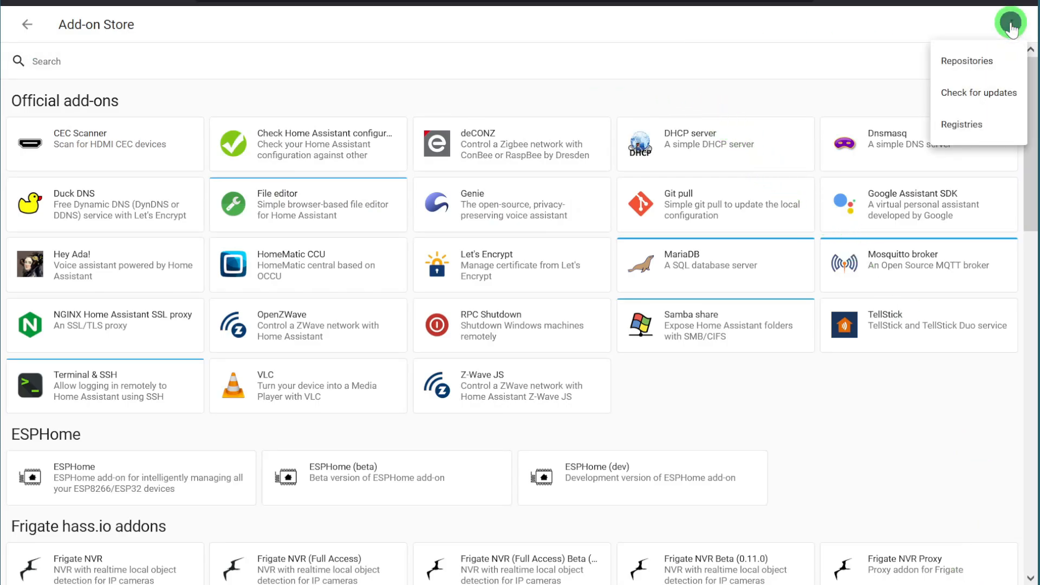
pyautogui.click(970, 61)
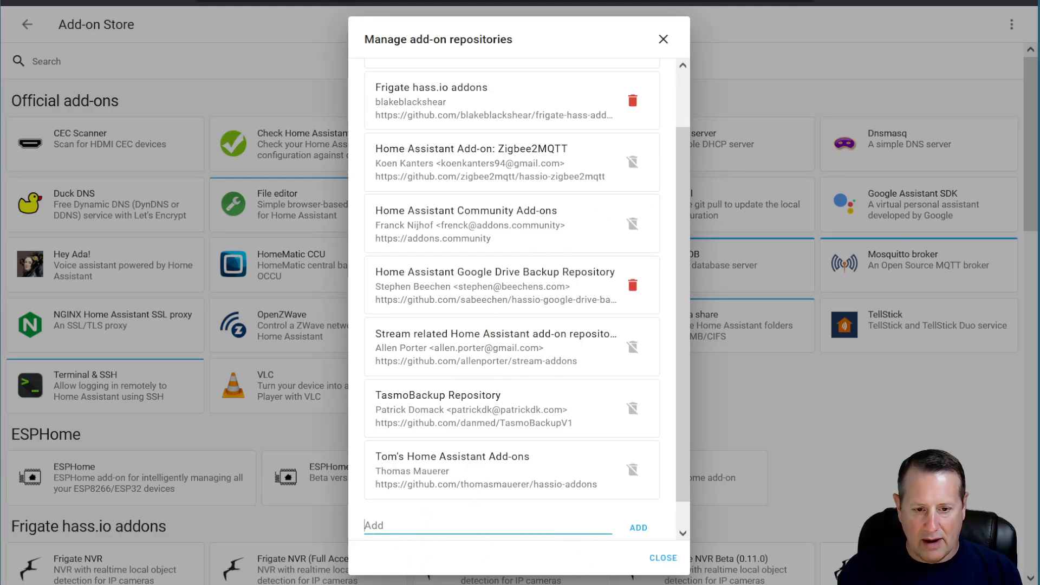
pyautogui.hotkey('ctrl', 'v')
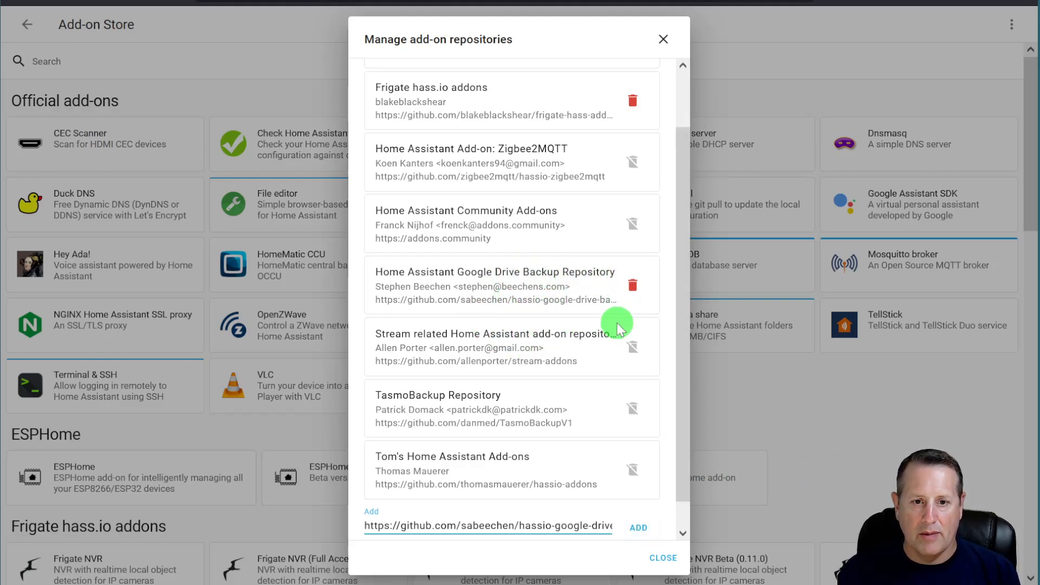
pyautogui.click(664, 40)
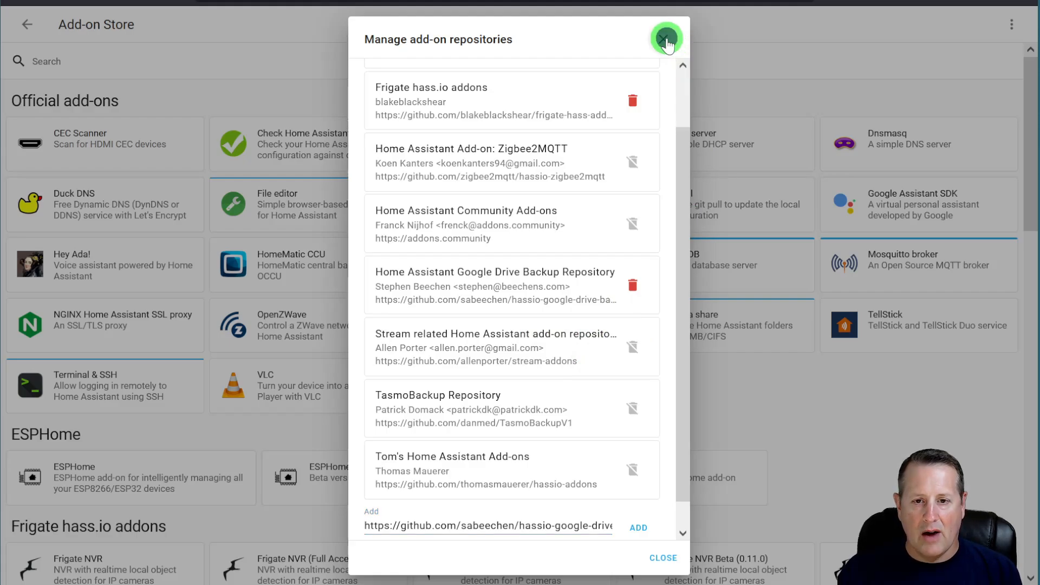
# - Search the store for 'go' and open the Home Assistant Google Drive Backup add-on
pyautogui.click(134, 59)
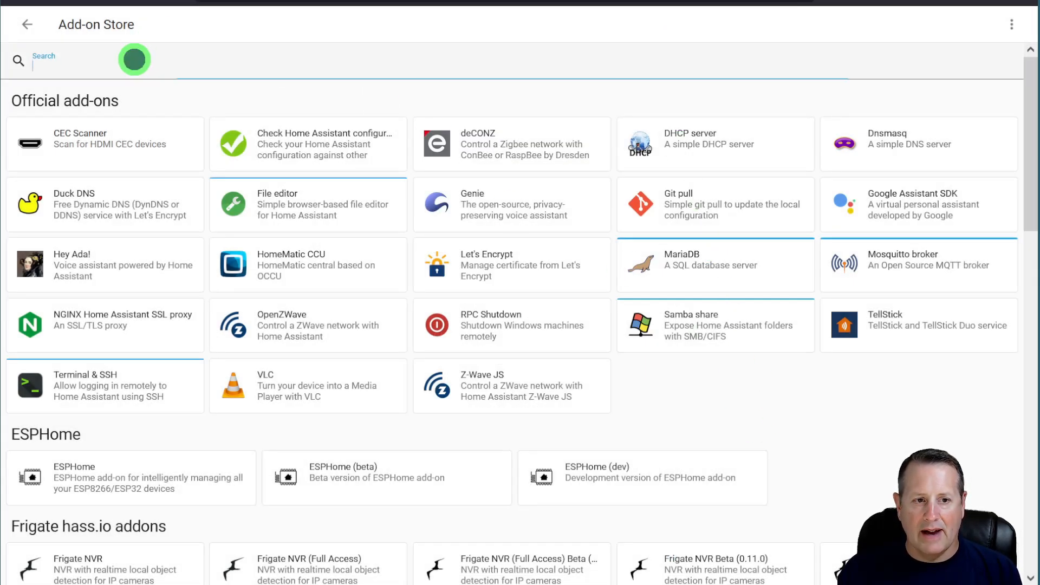
pyautogui.write('go')
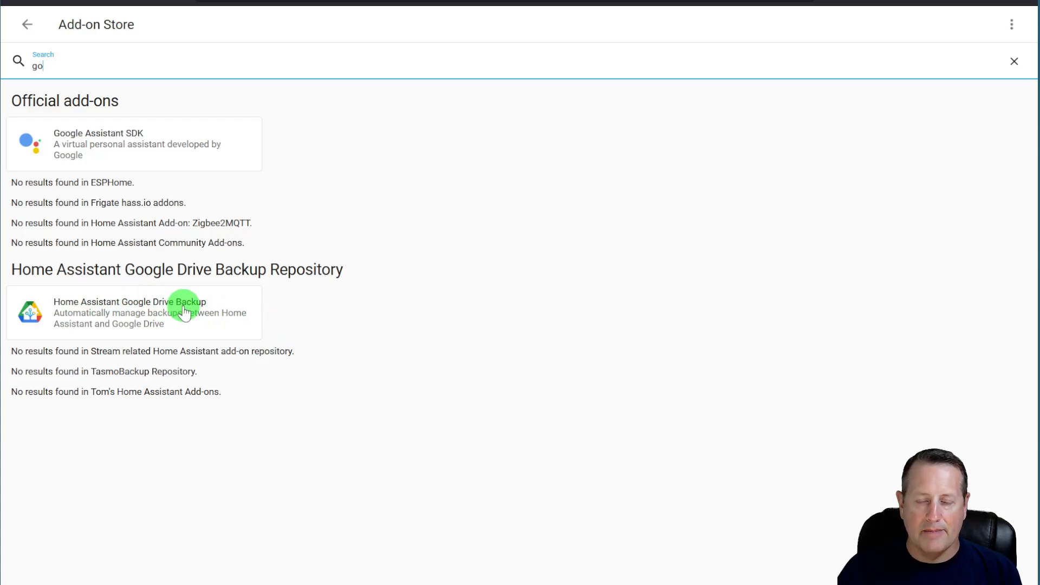
pyautogui.click(140, 306)
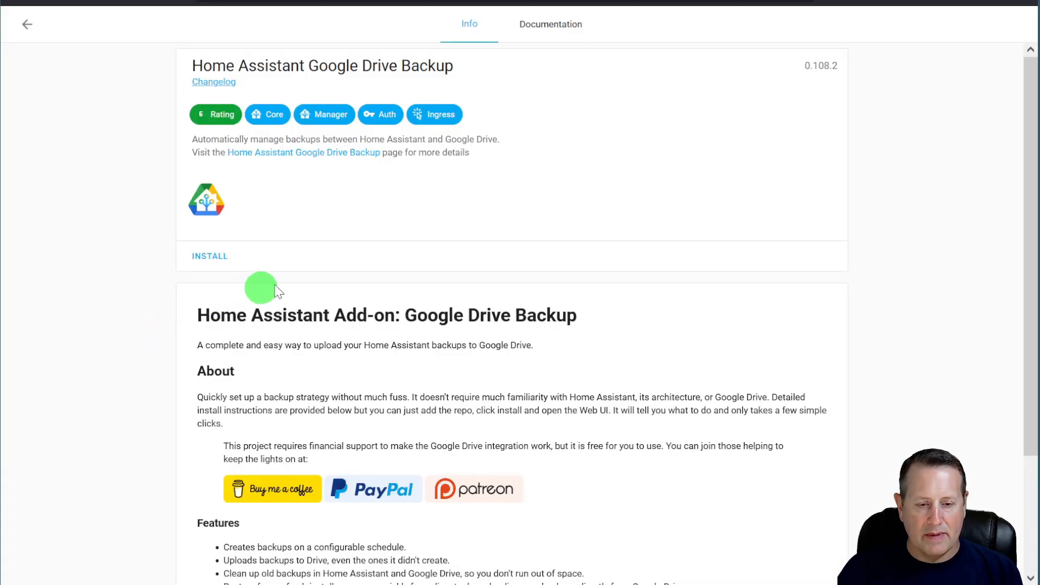
# - Read the add-on's Documentation, then install it from the Info page
pyautogui.click(541, 24)
pyautogui.scroll(-5, 520, 258)
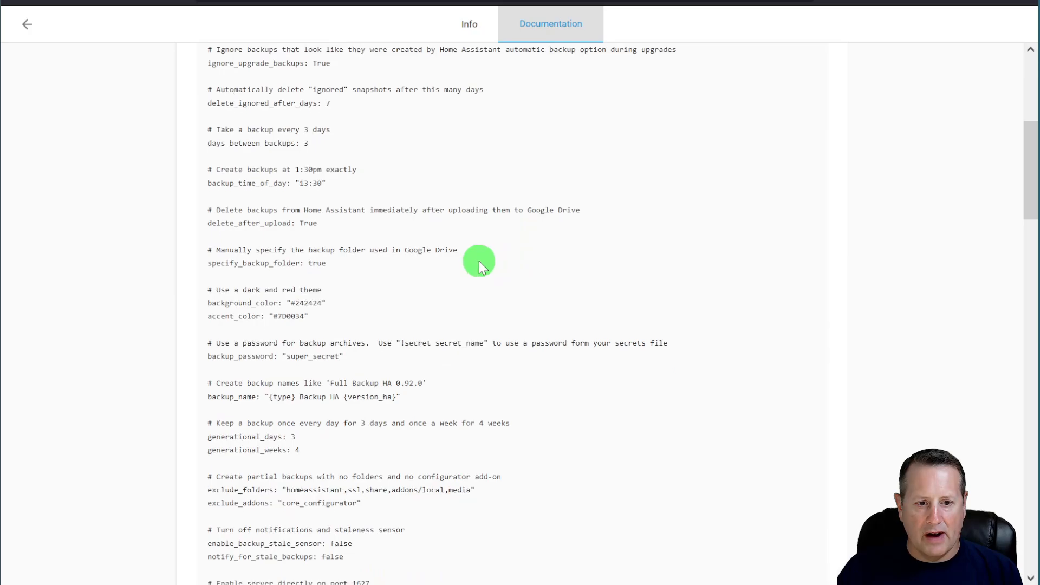
pyautogui.scroll(-20, 479, 261)
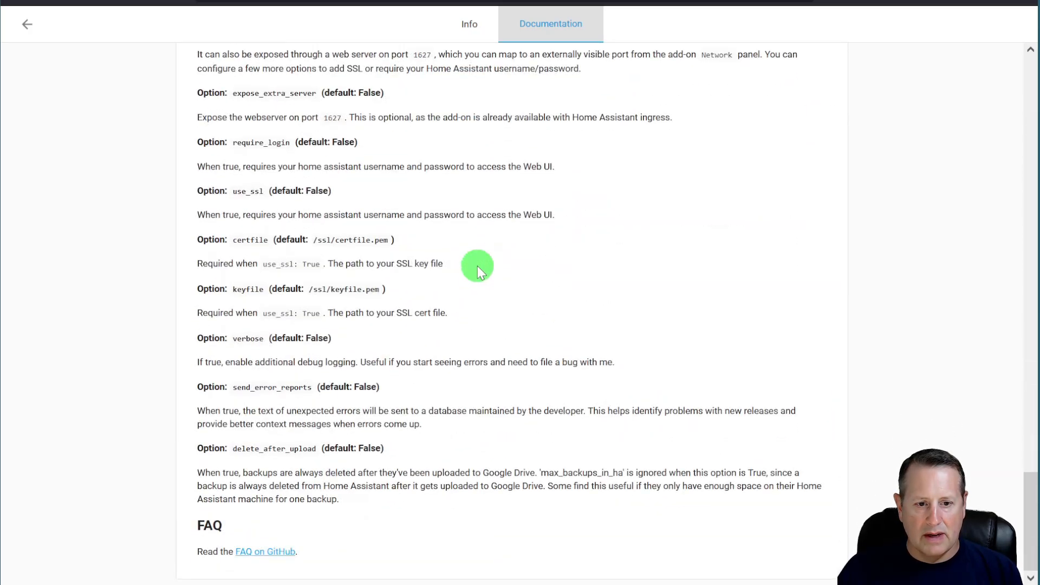
pyautogui.scroll(20, 476, 265)
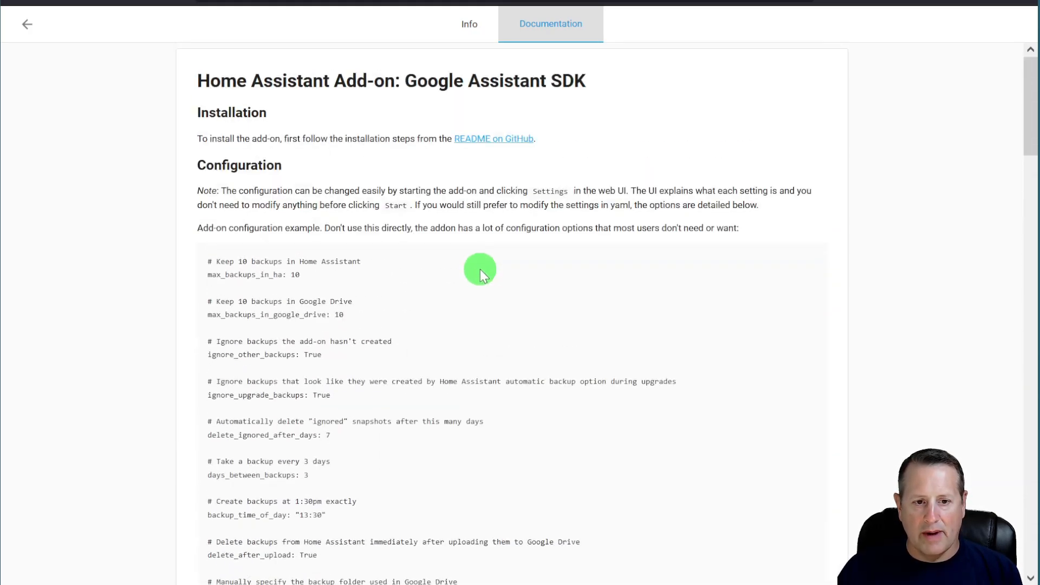
pyautogui.click(471, 25)
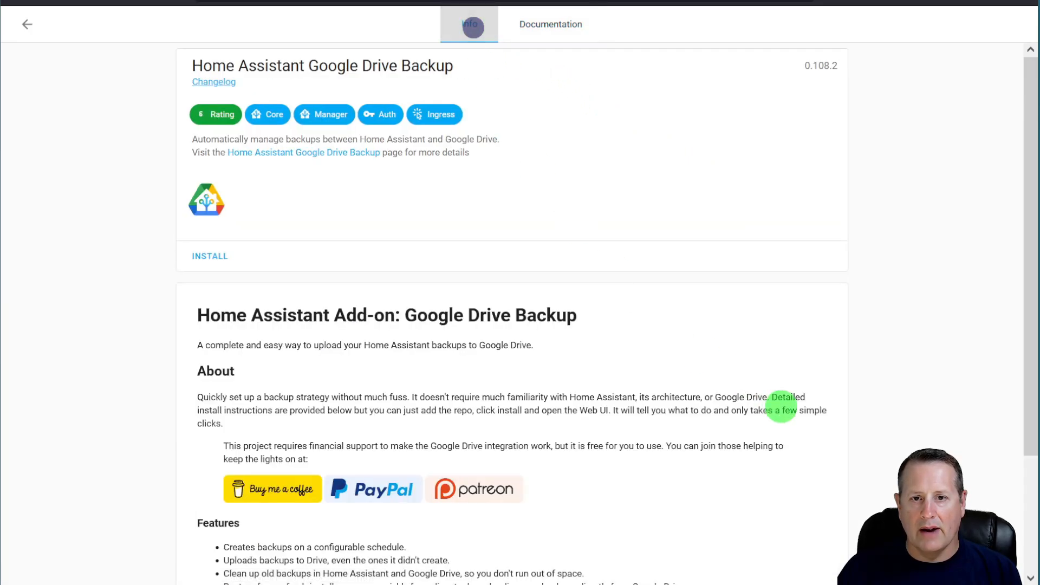
pyautogui.click(210, 254)
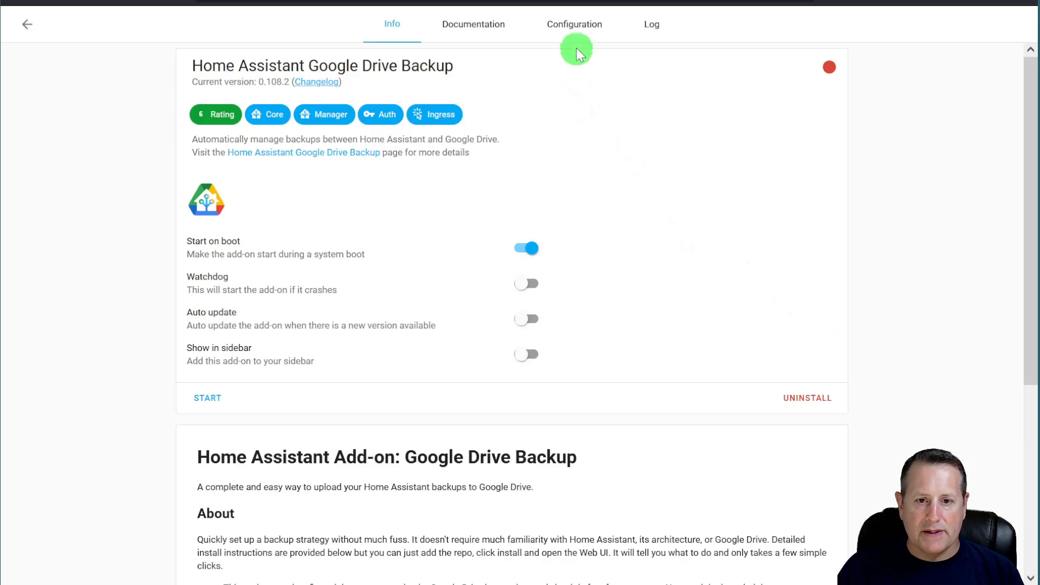
# - Review the Google Drive Backup Configuration options, then start the add-on
pyautogui.click(572, 28)
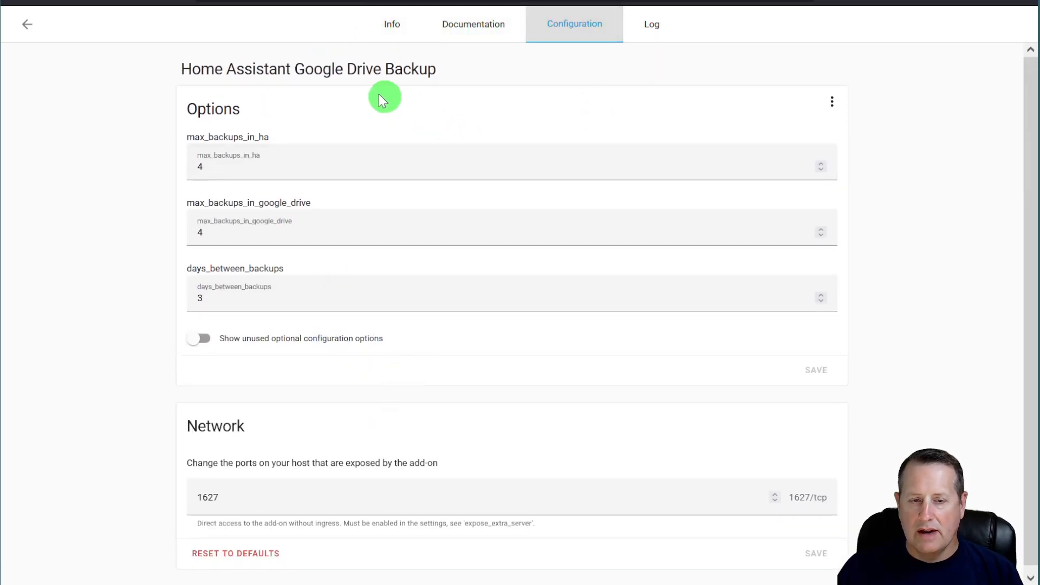
pyautogui.click(387, 25)
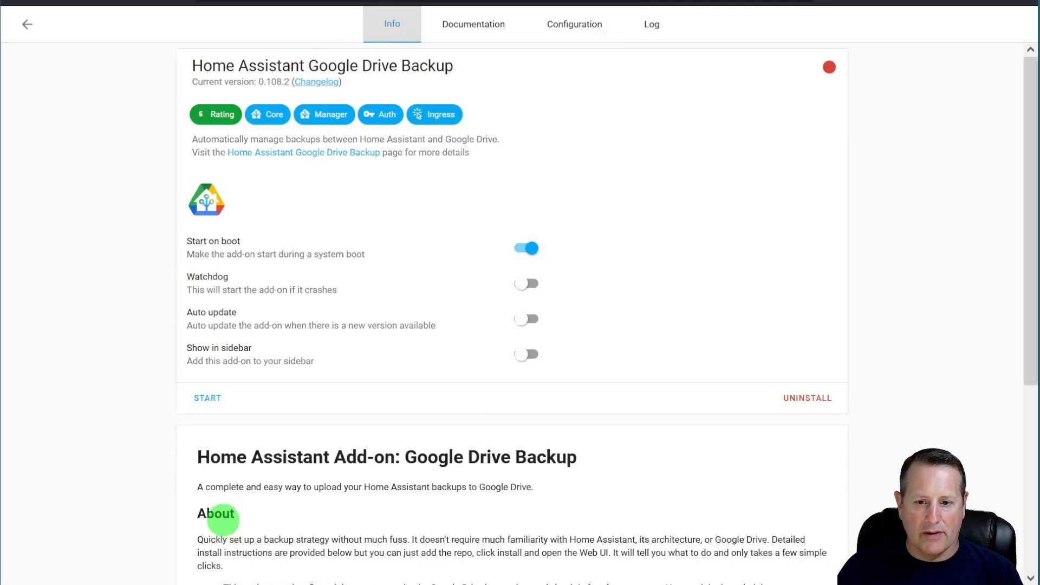
pyautogui.click(208, 397)
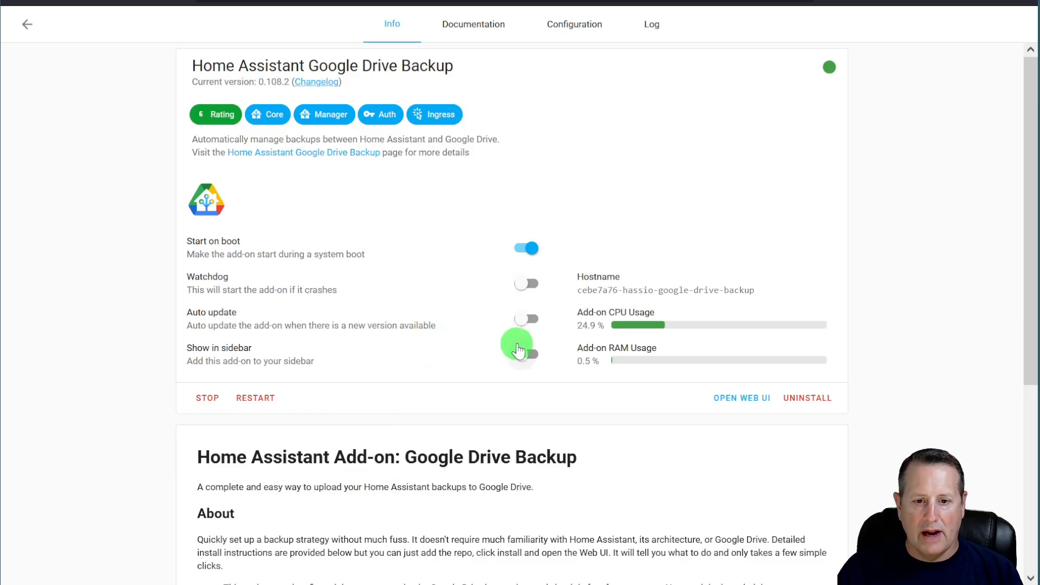
pyautogui.click(523, 353)
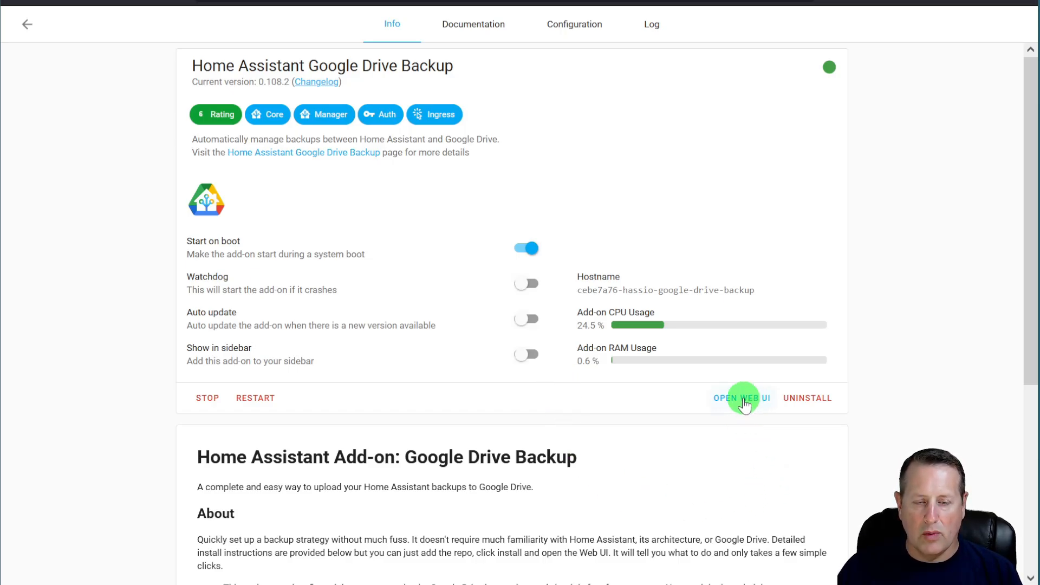
pyautogui.click(743, 398)
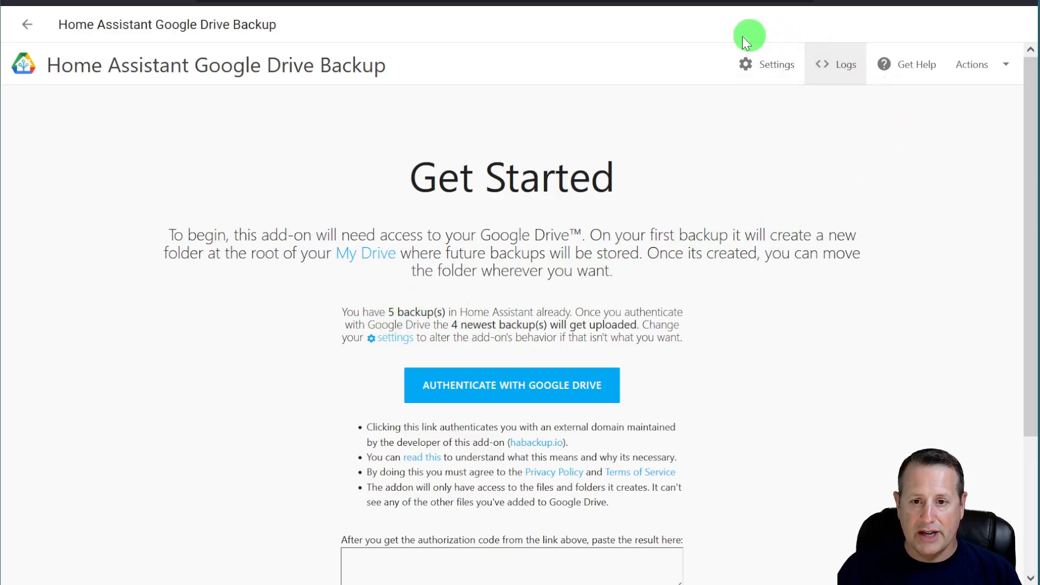
# - Zoom in and read the Get Started page: 5 existing backups, 4 newest queued for upload
pyautogui.scroll(-2, 796, 365)
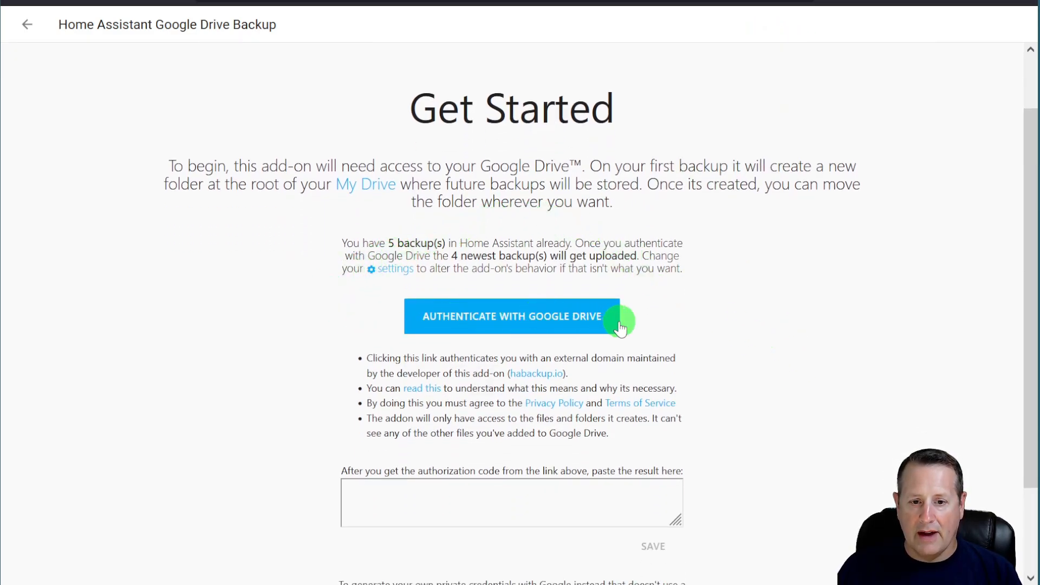
pyautogui.scroll(-2, 809, 351)
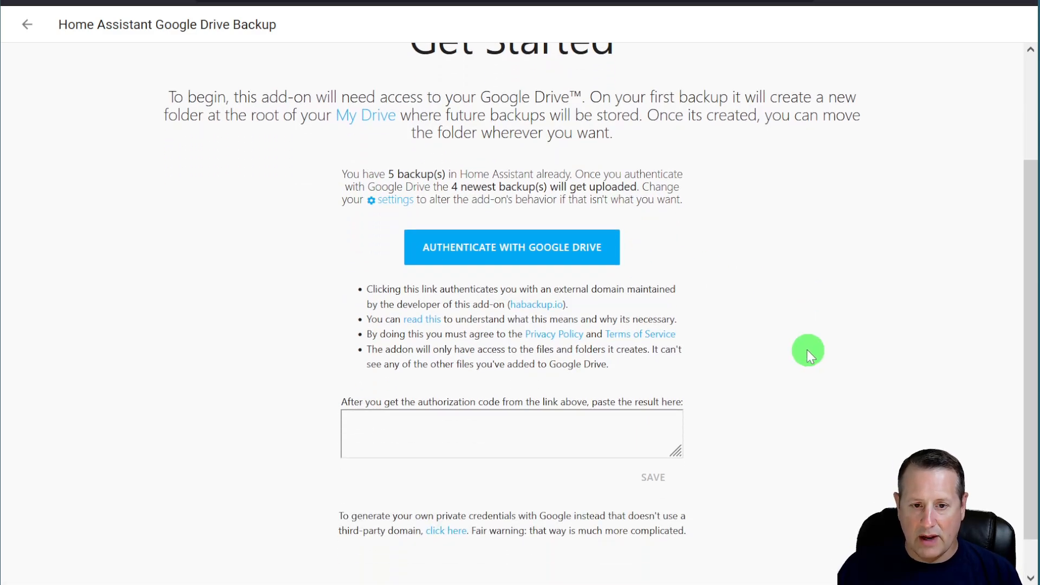
pyautogui.hotkey('ctrl', '+')
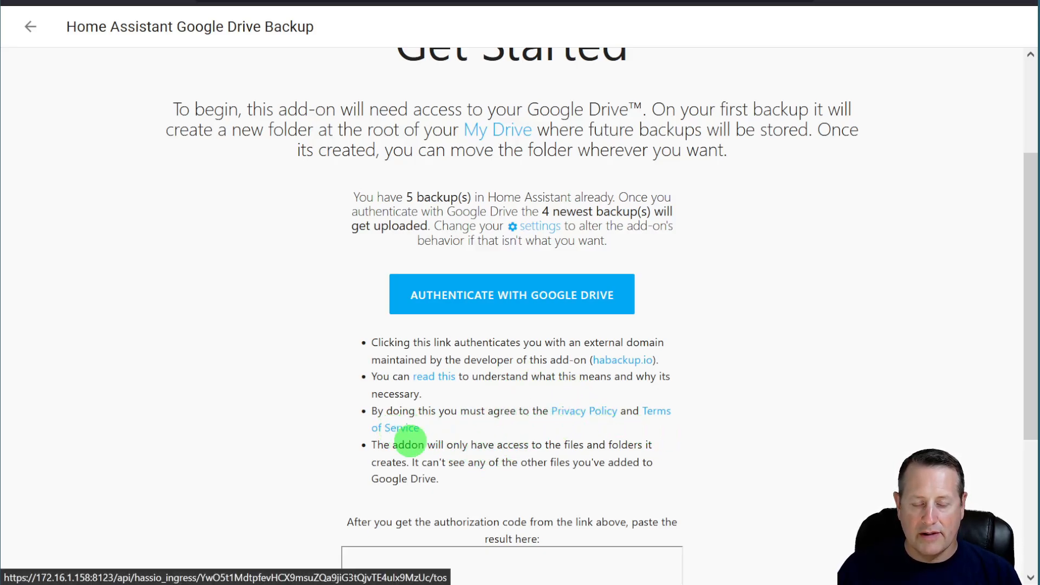
pyautogui.scroll(-2, 458, 445)
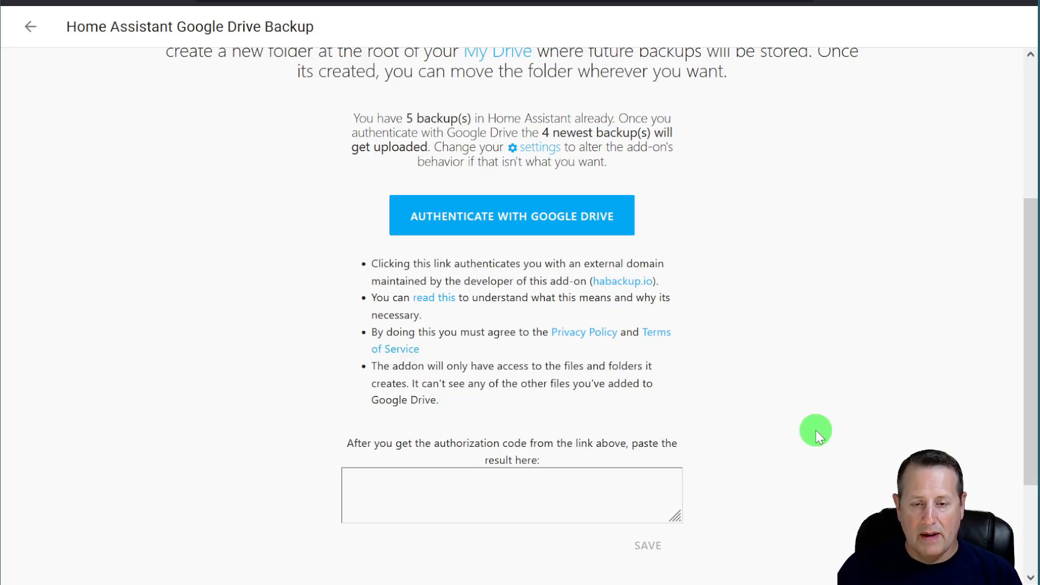
pyautogui.scroll(4, 817, 429)
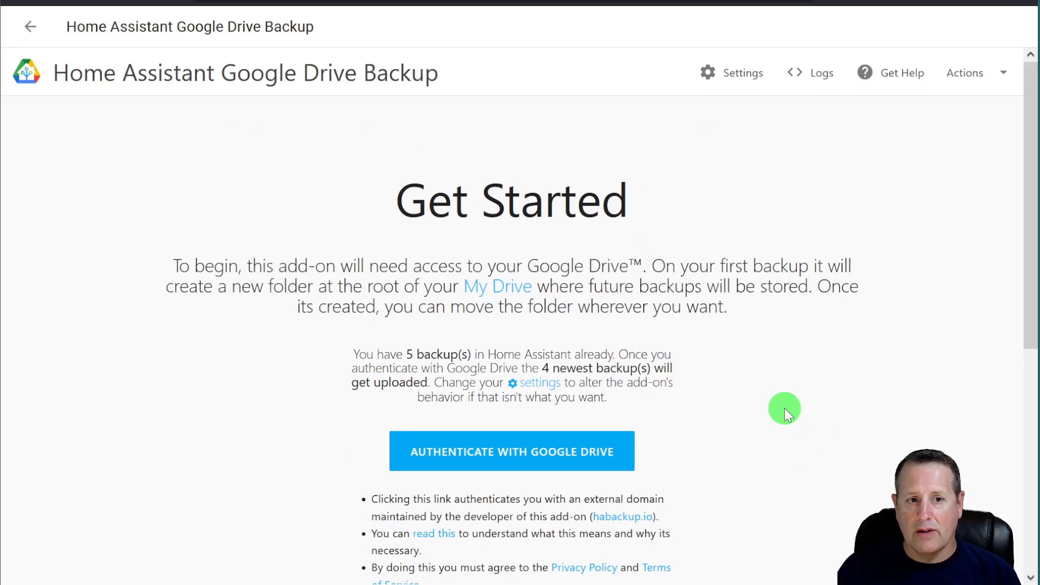
pyautogui.scroll(-3, 764, 382)
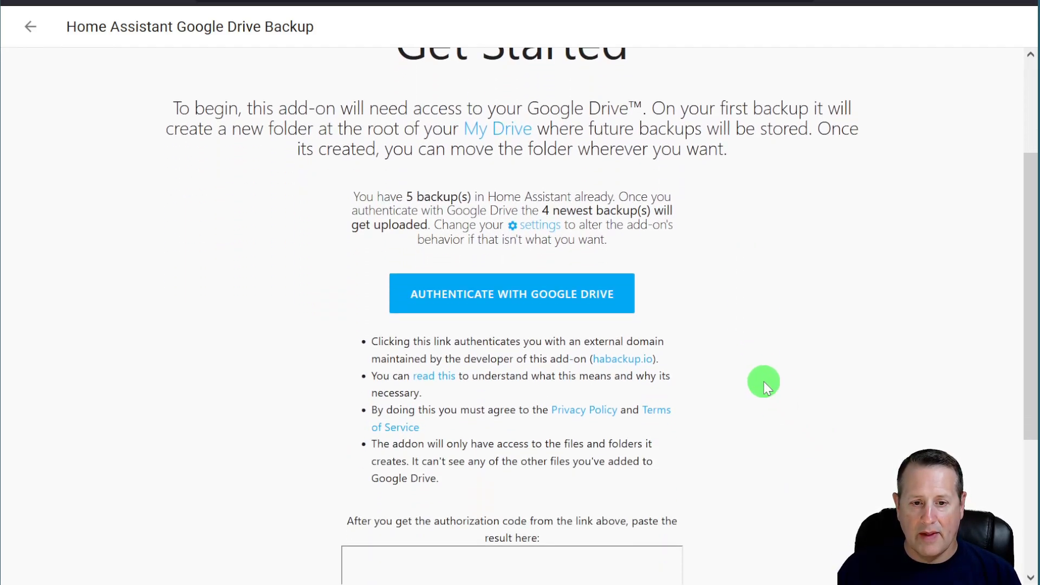
# - Start Google Drive authentication and choose the Google account to authorise
pyautogui.click(515, 304)
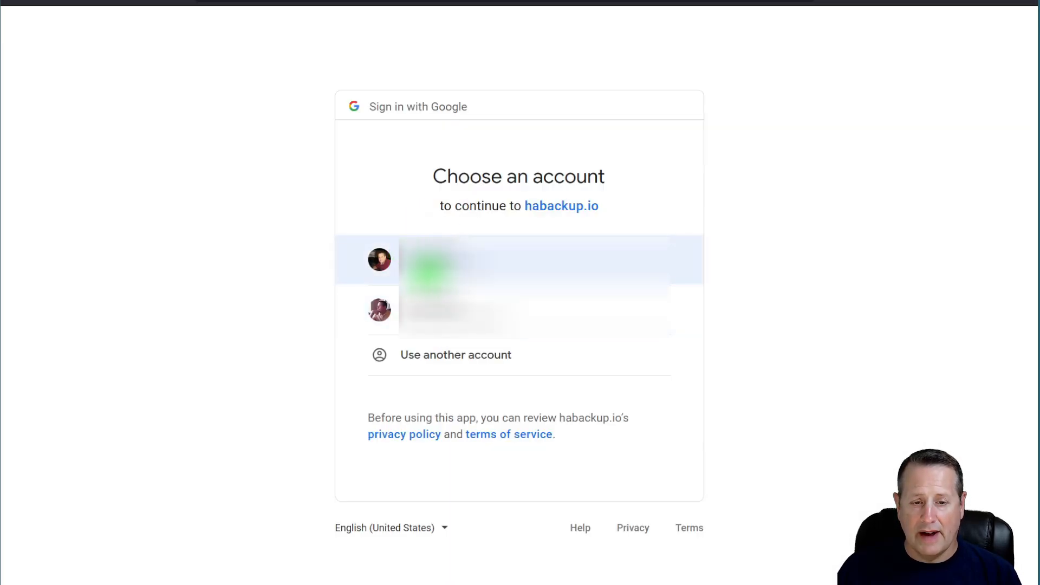
pyautogui.click(432, 266)
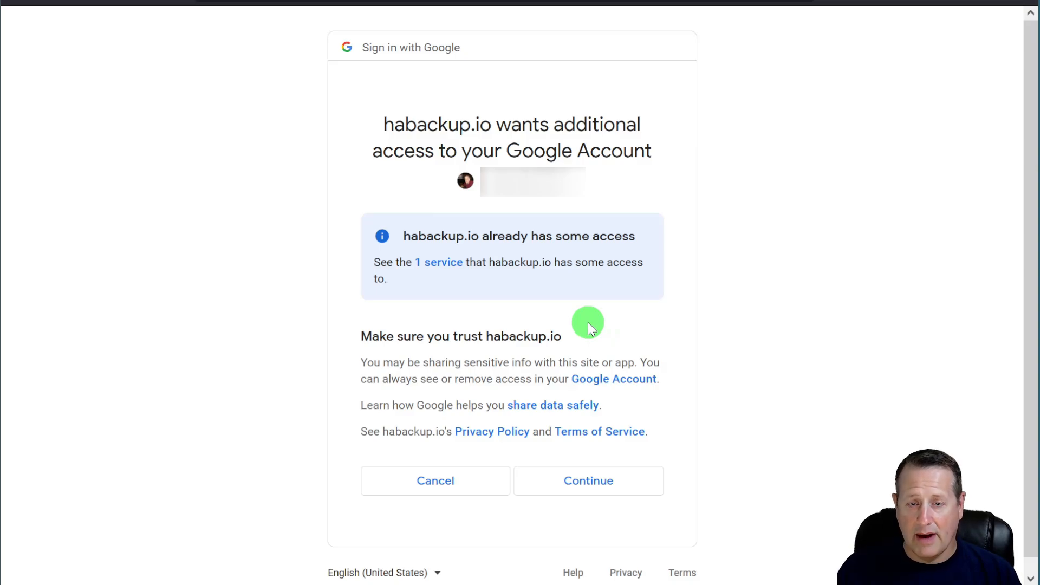
# - Grant habackup.io Drive access, copy the authorization string, and send the credentials to the add-on
pyautogui.click(593, 481)
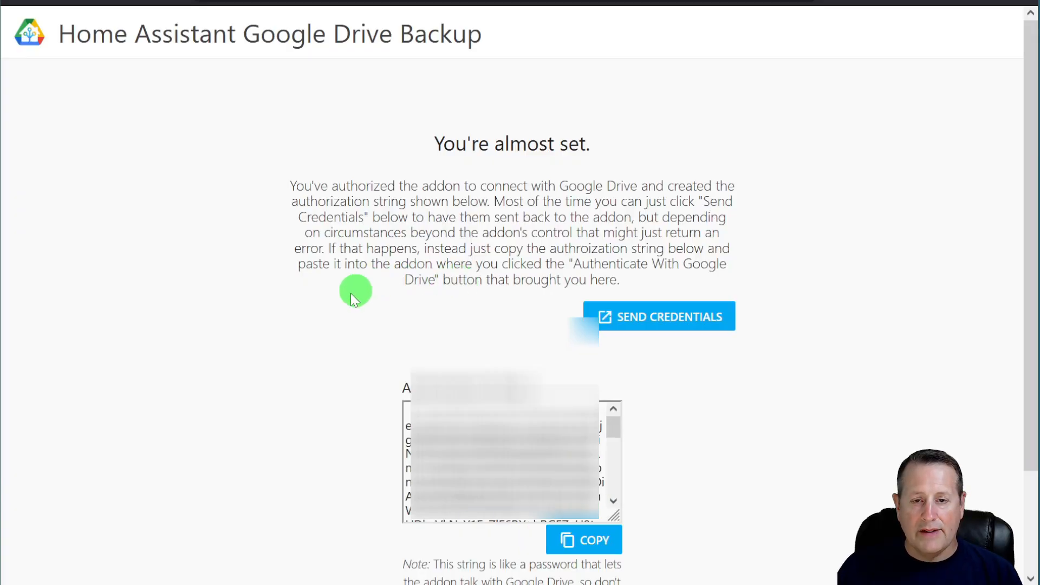
pyautogui.scroll(-2, 339, 309)
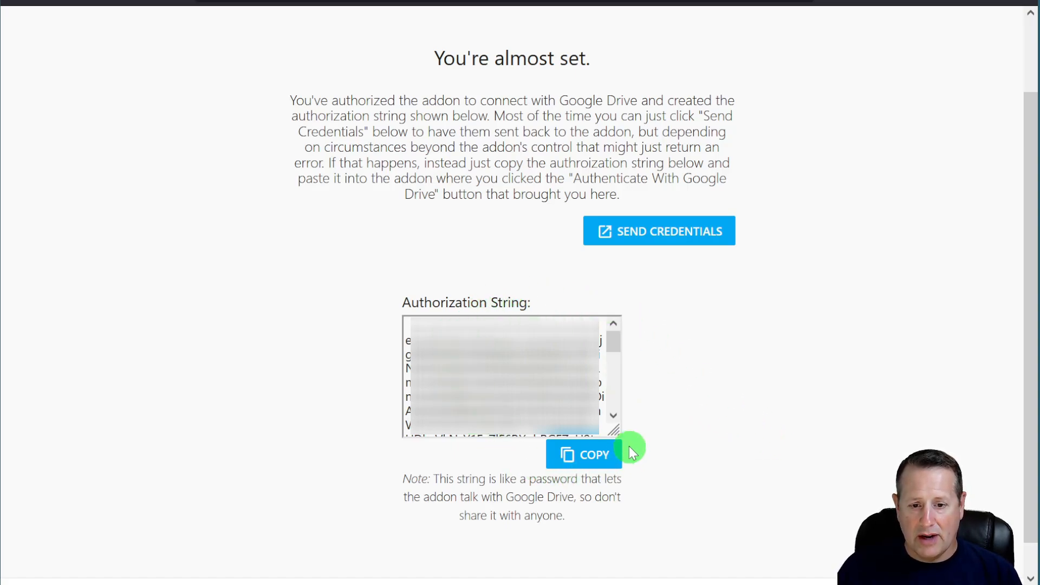
pyautogui.click(579, 460)
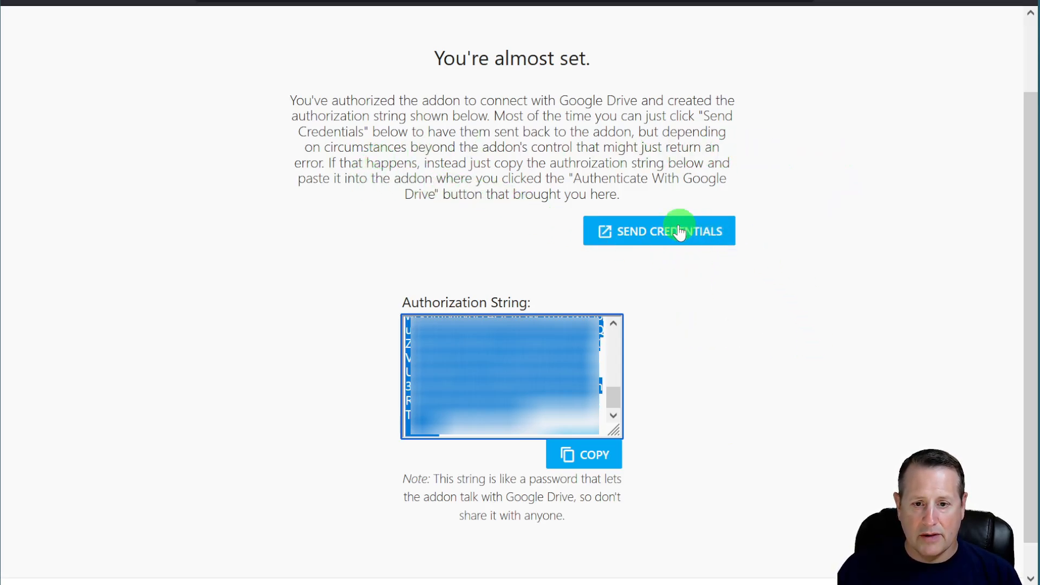
pyautogui.click(655, 233)
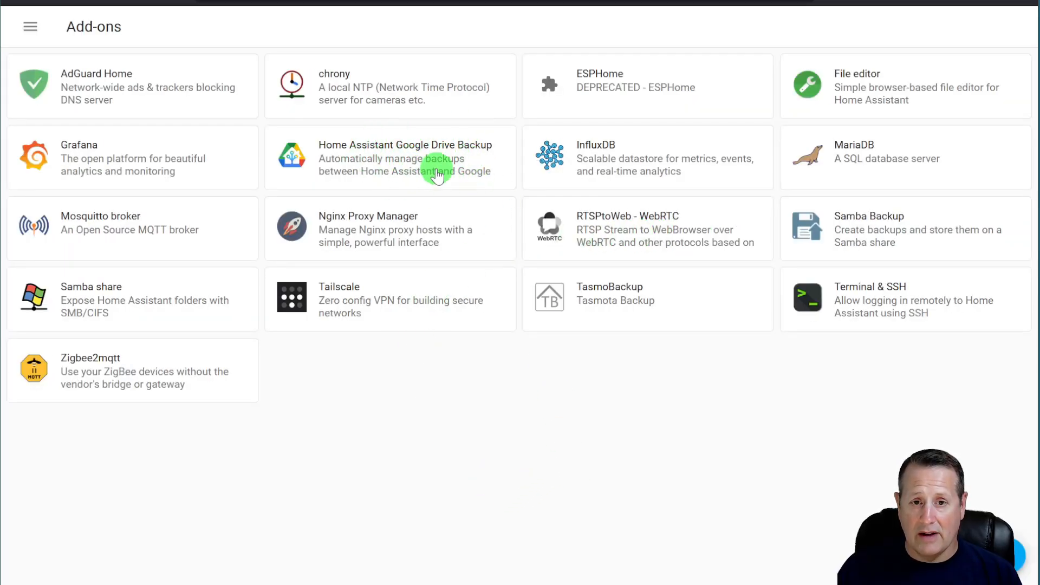
pyautogui.click(419, 170)
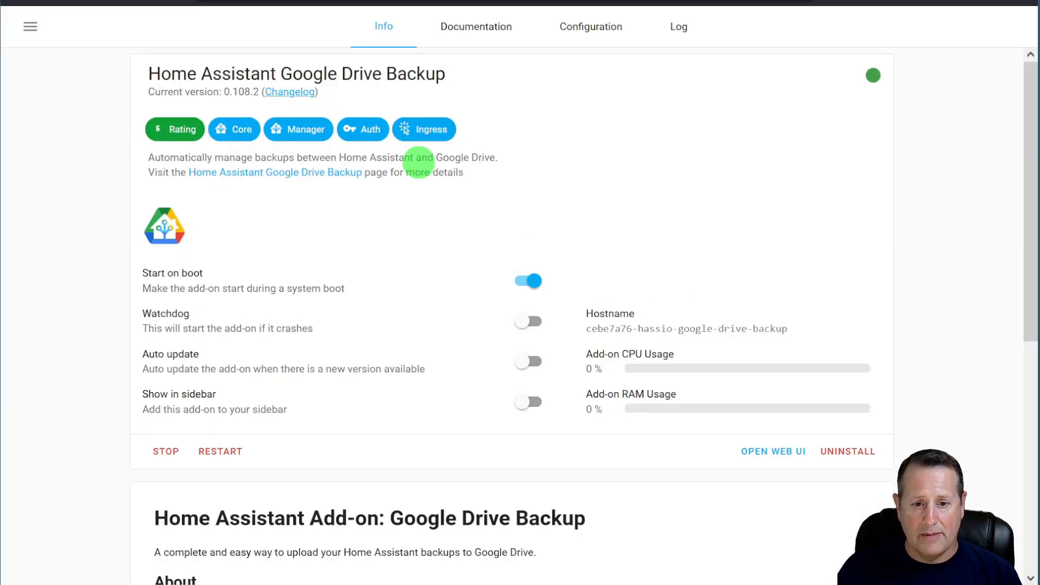
pyautogui.click(786, 452)
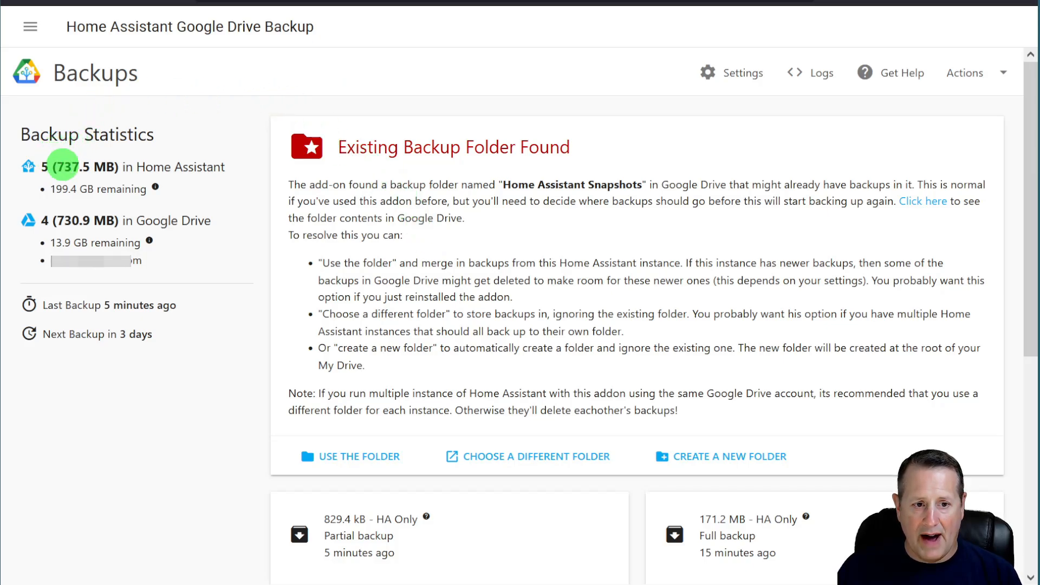
pyautogui.moveTo(158, 185)
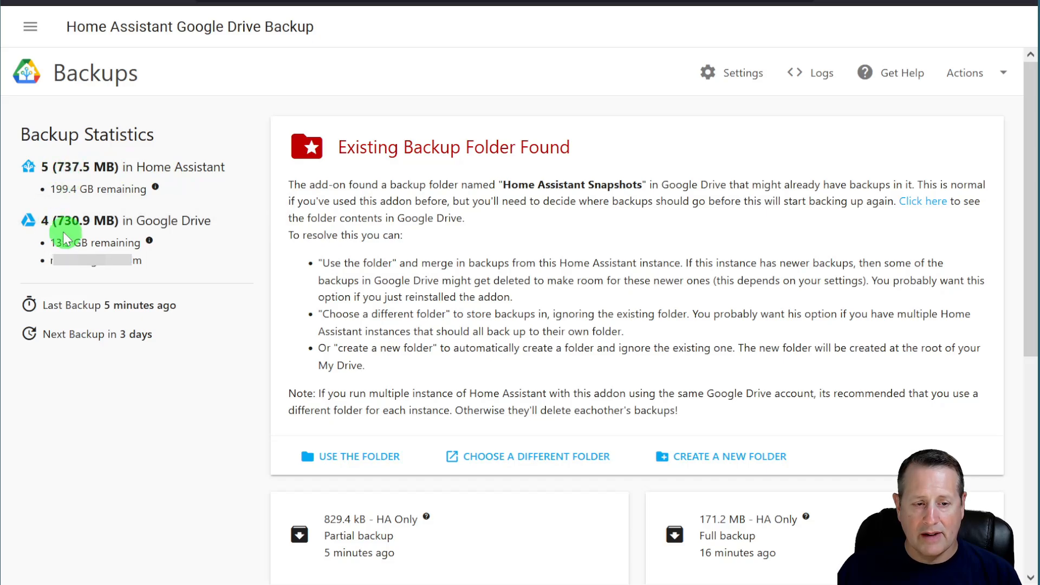
pyautogui.moveTo(147, 243)
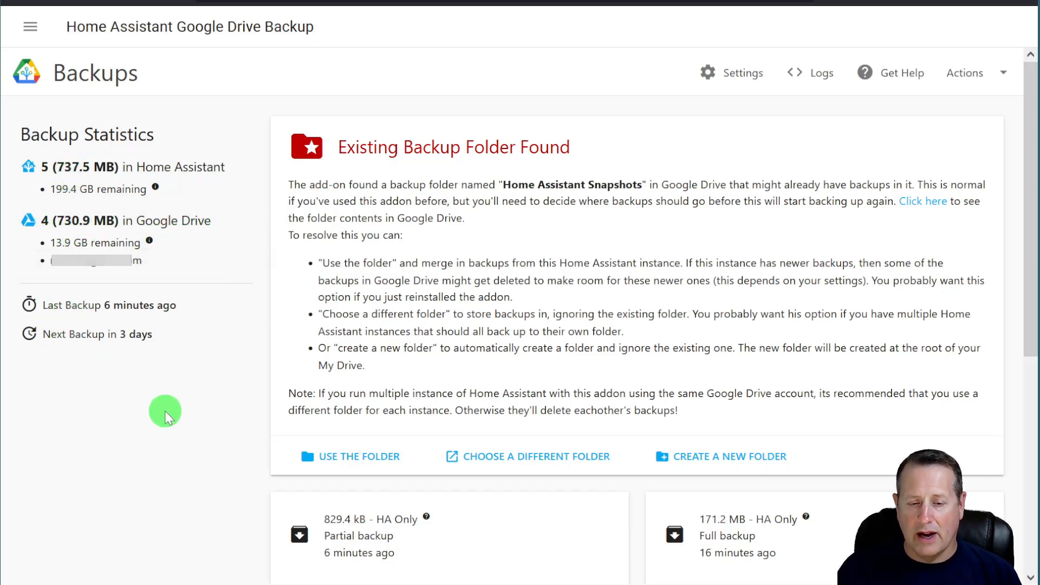
pyautogui.scroll(-1, 383, 264)
pyautogui.scroll(-3, 384, 266)
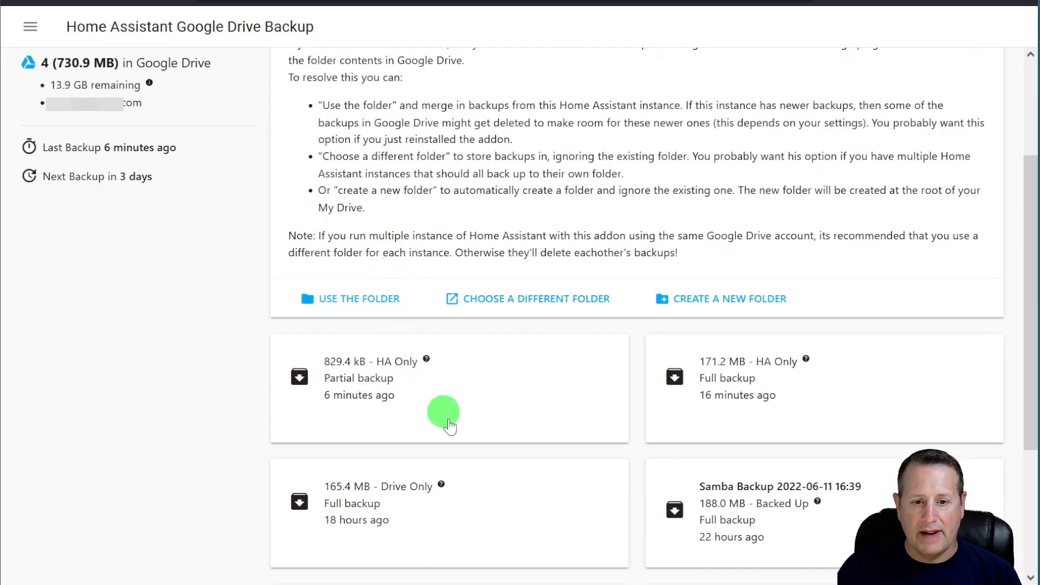
pyautogui.scroll(-5, 556, 420)
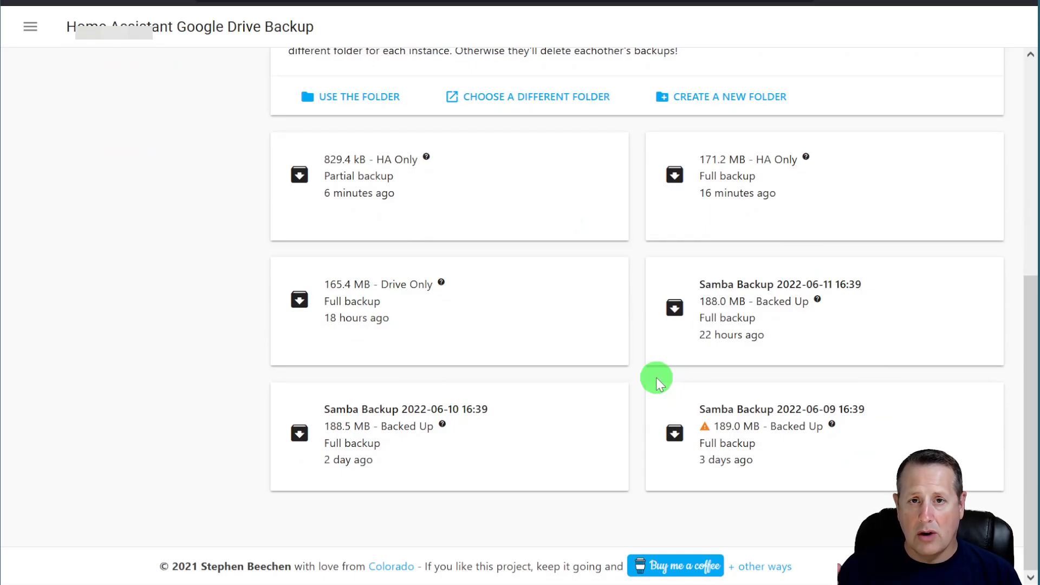
pyautogui.scroll(6, 656, 378)
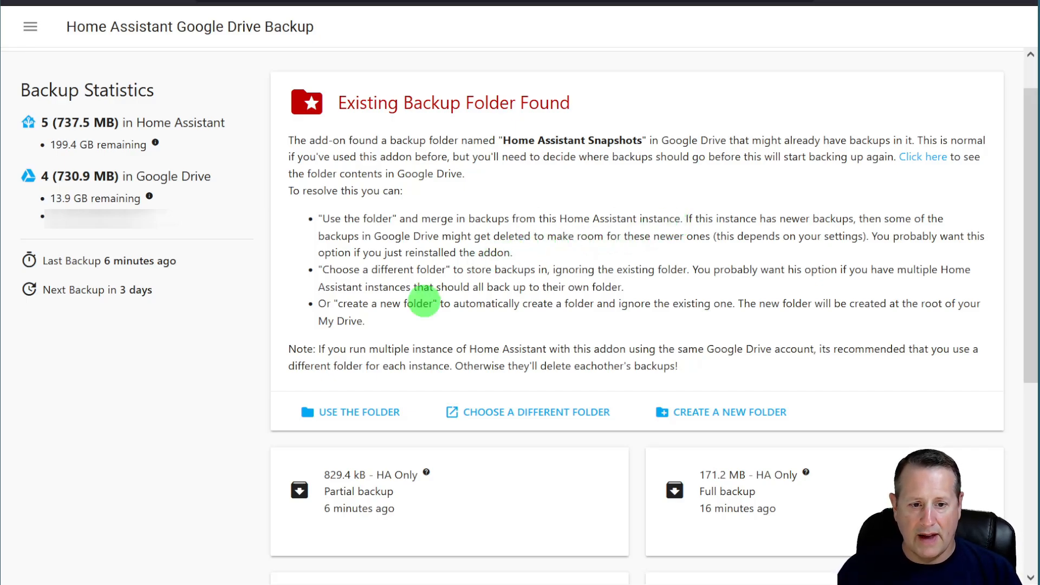
# - Use the existing Google Drive backup folder and answer Yes to sharing error reports
pyautogui.click(371, 416)
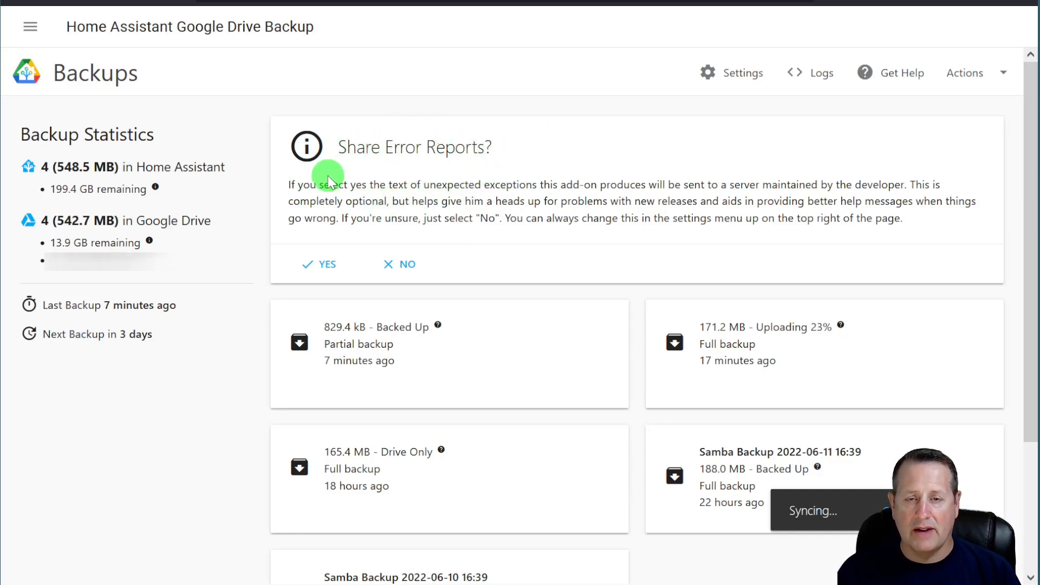
pyautogui.click(318, 263)
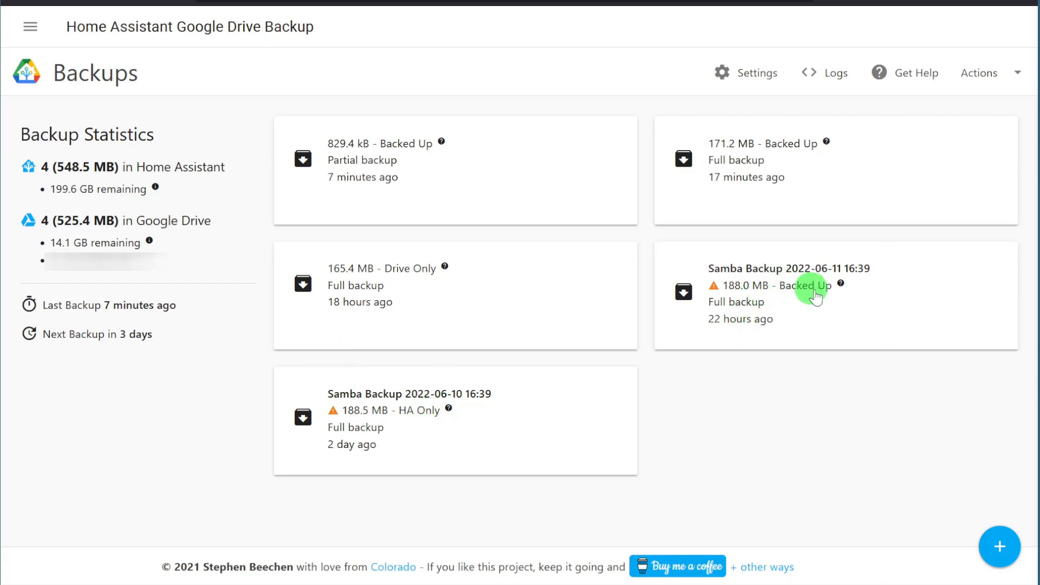
pyautogui.moveTo(427, 414)
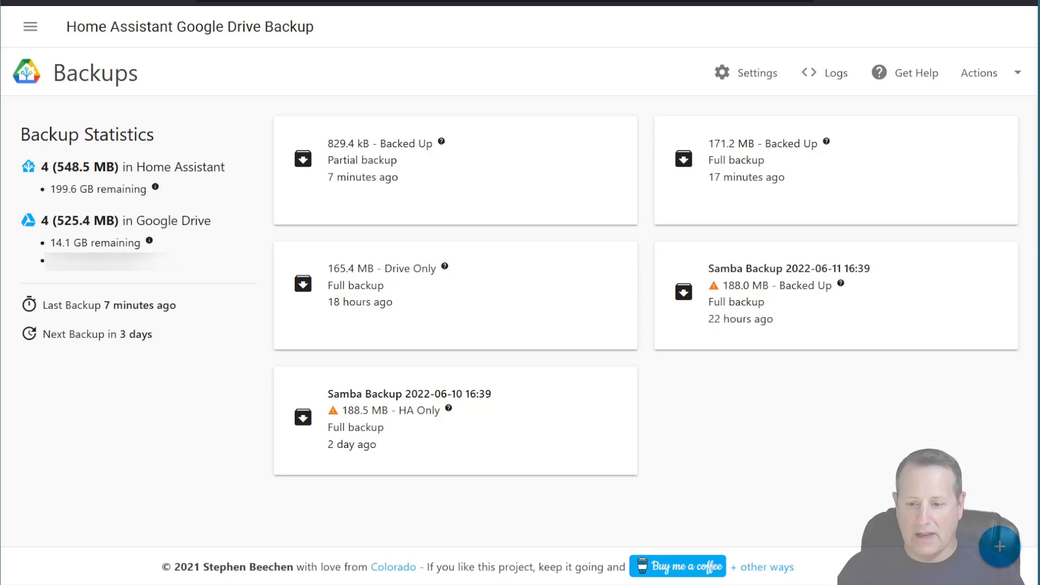
# - Open the add-on Settings dialog and scroll through its retention and ignore options
pyautogui.click(756, 75)
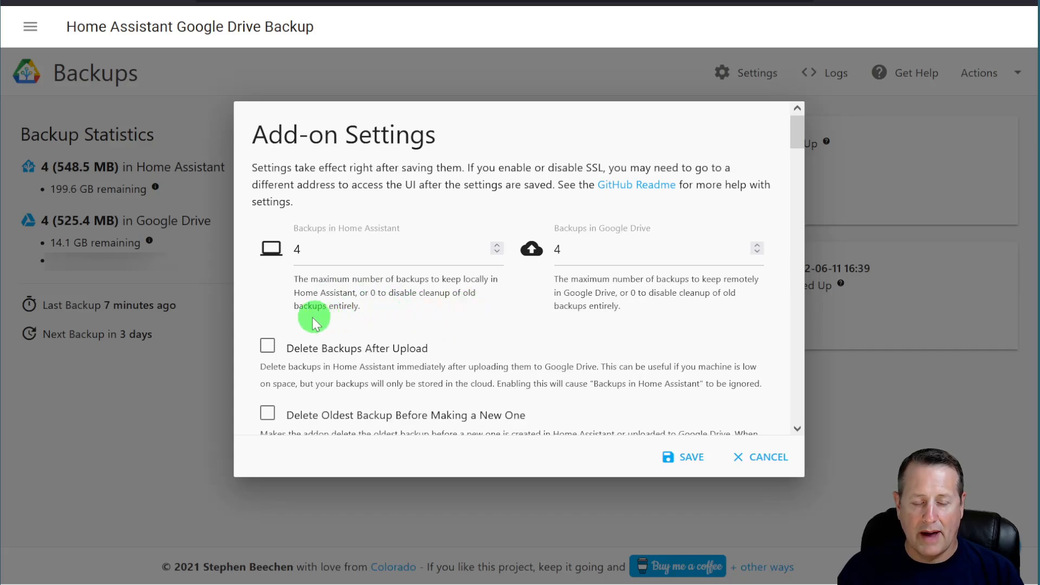
pyautogui.scroll(-2, 451, 349)
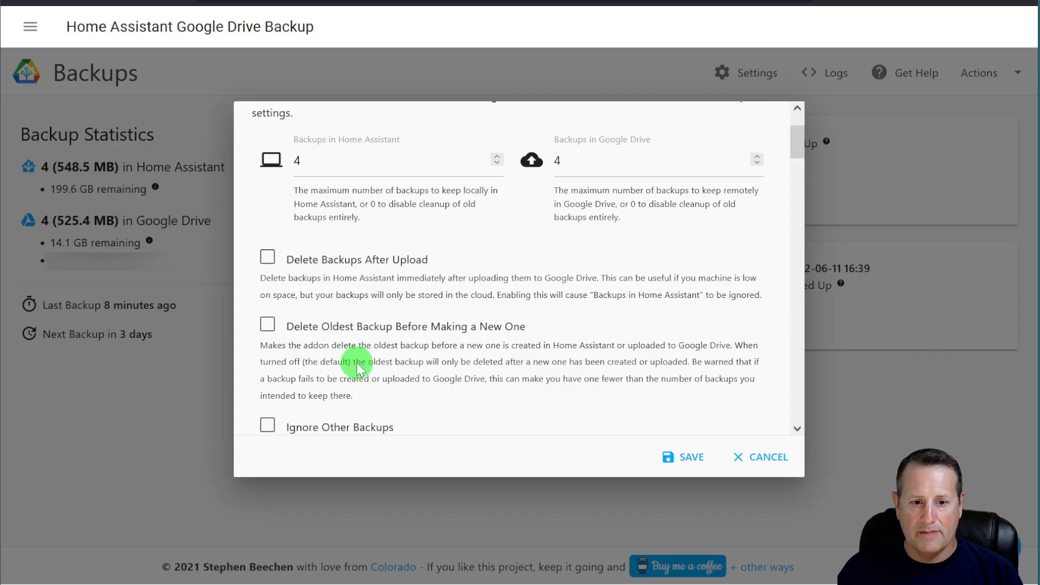
pyautogui.scroll(-2, 357, 368)
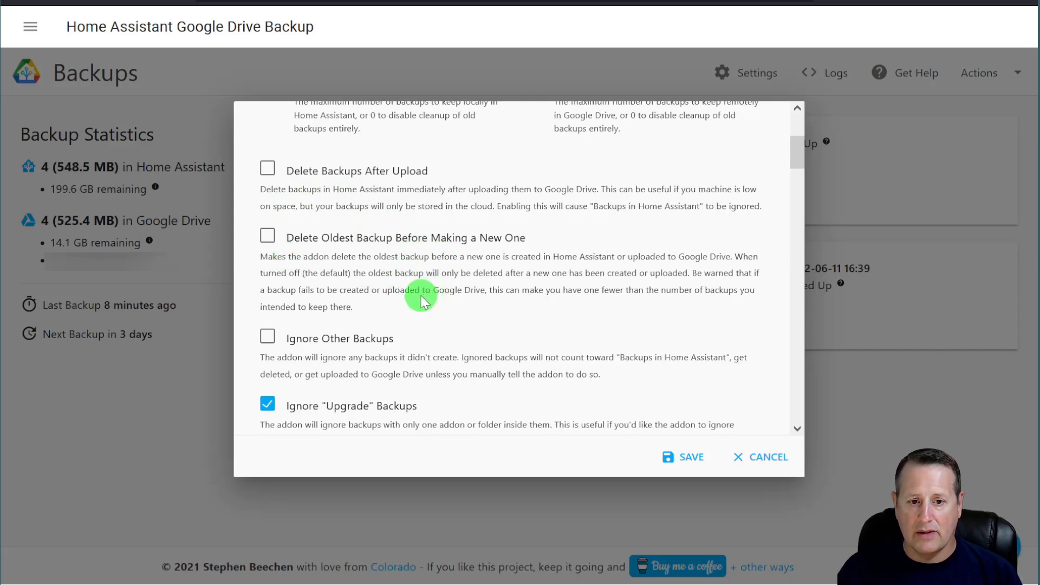
pyautogui.scroll(-2, 433, 304)
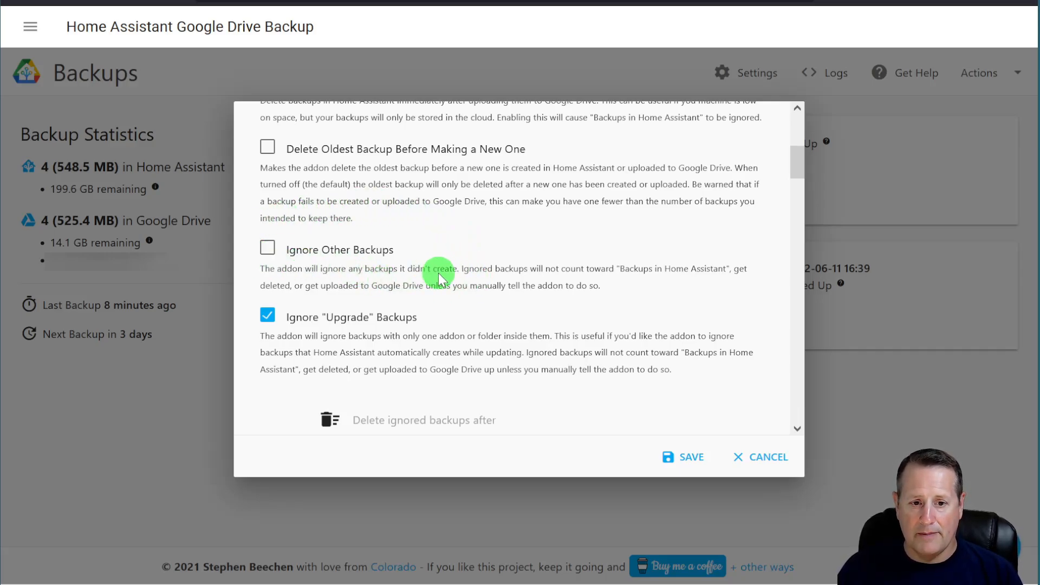
pyautogui.scroll(-2, 444, 279)
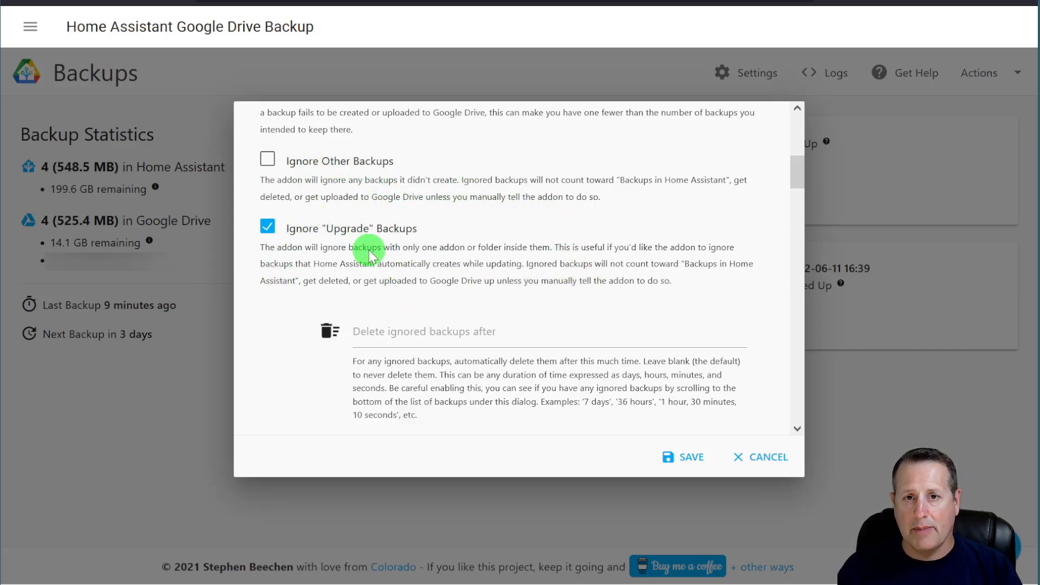
pyautogui.scroll(-2, 384, 276)
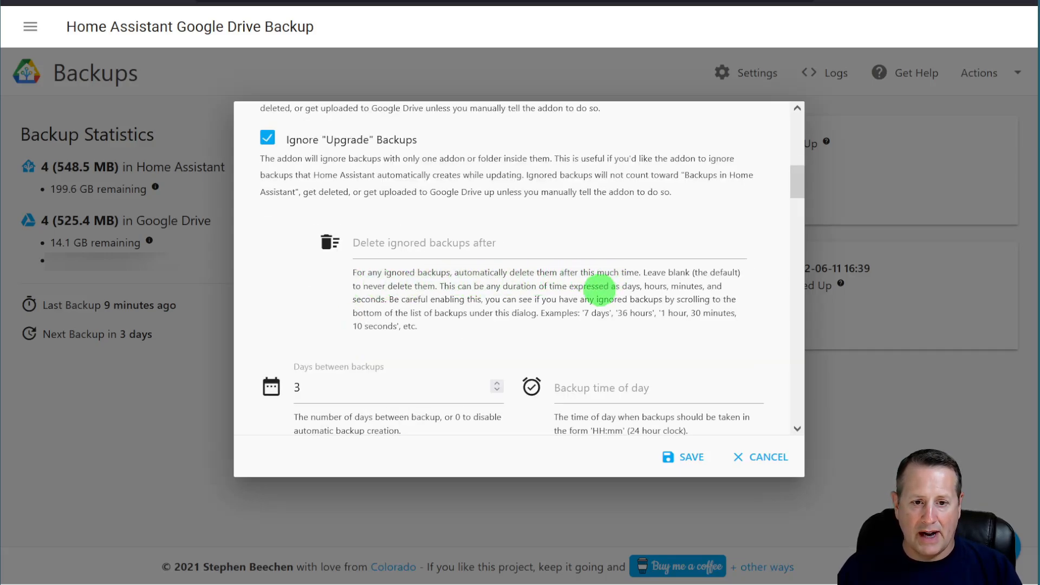
# - Check the Delete ignored backups after field, scroll through the remaining options, and save
pyautogui.click(457, 245)
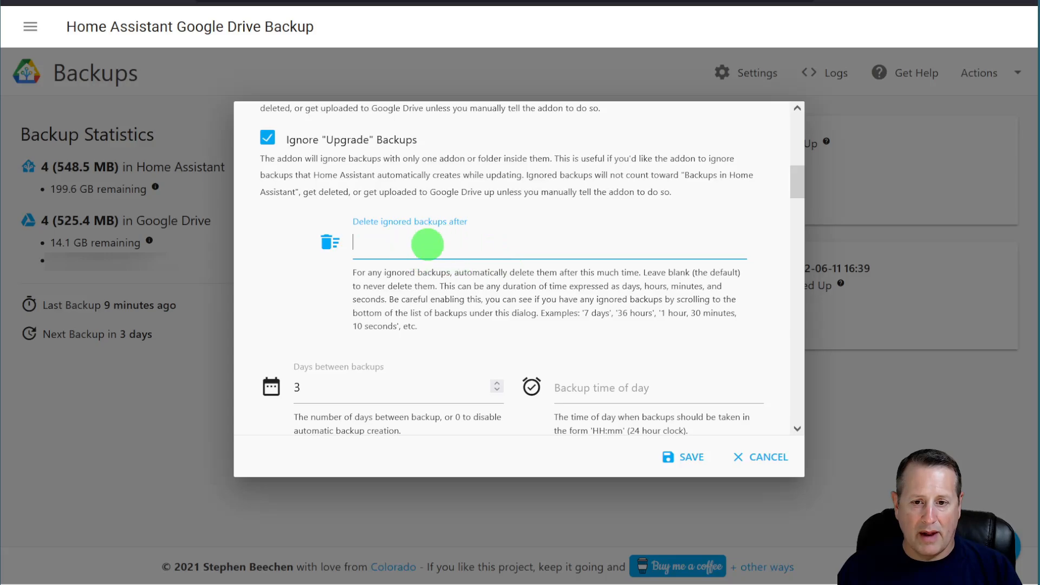
pyautogui.scroll(-4, 449, 303)
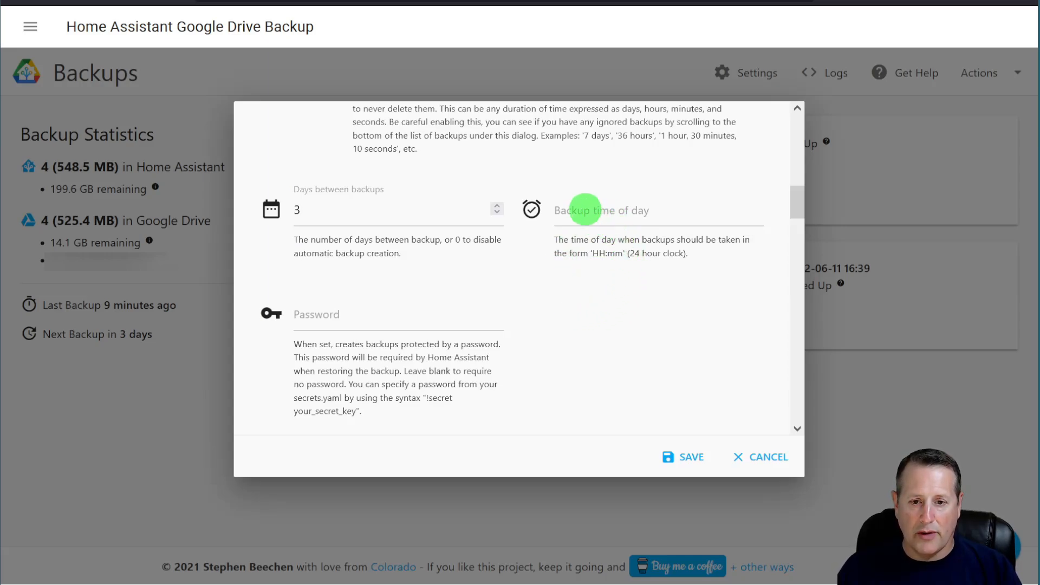
pyautogui.scroll(-3, 414, 304)
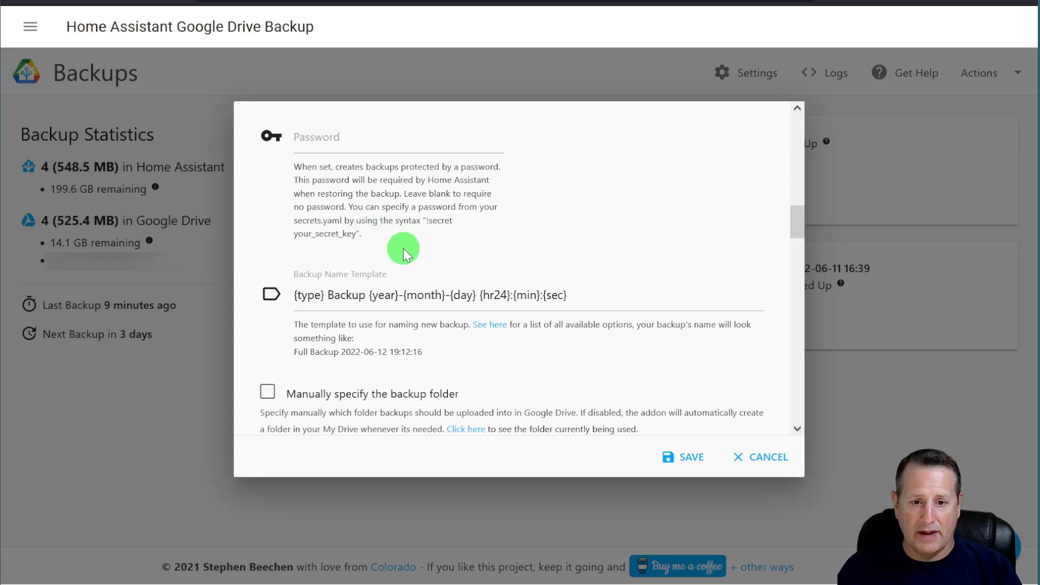
pyautogui.scroll(-2, 404, 247)
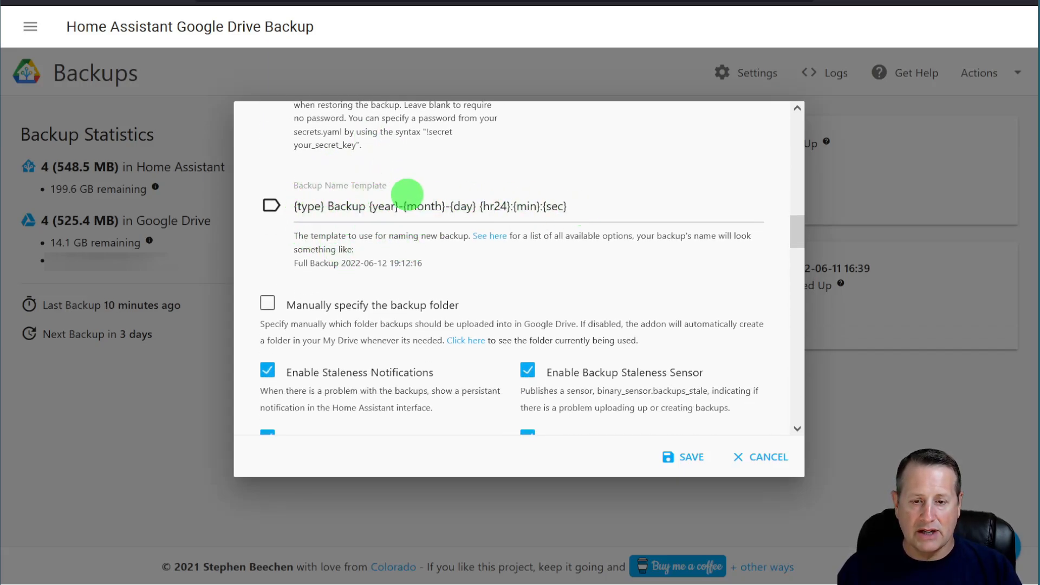
pyautogui.scroll(-4, 349, 275)
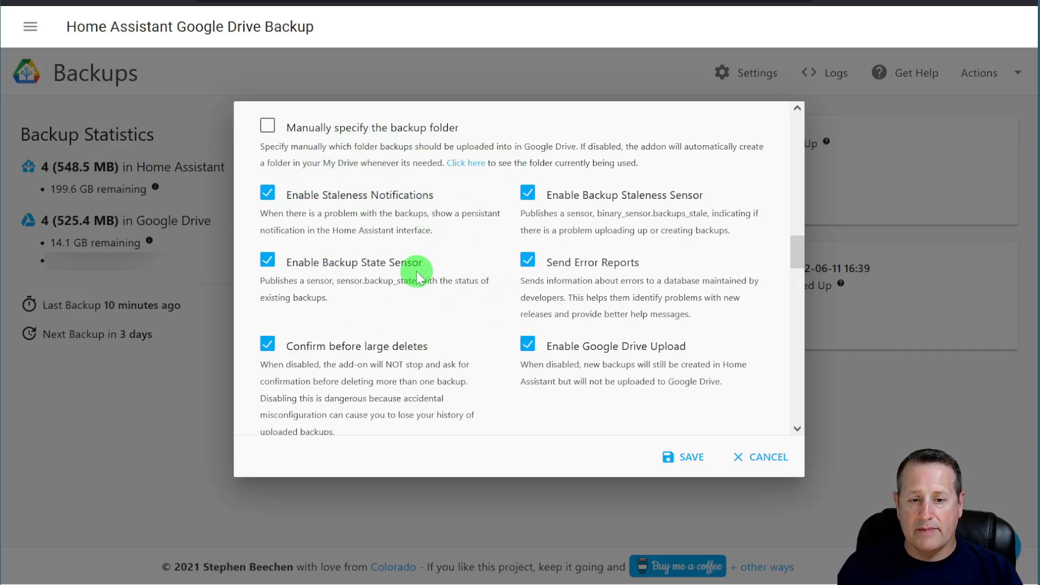
pyautogui.scroll(-5, 433, 238)
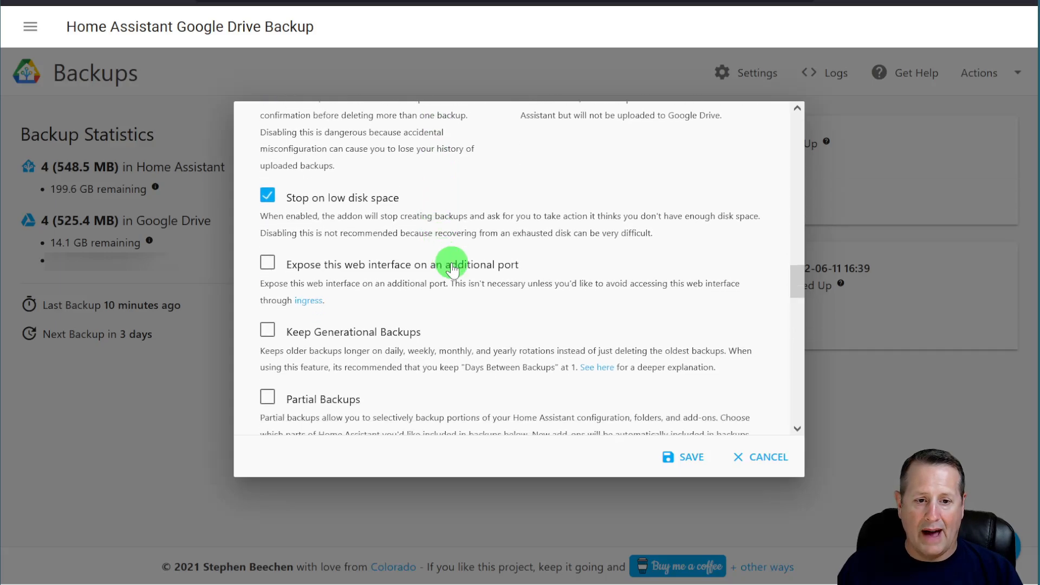
pyautogui.scroll(-9, 433, 264)
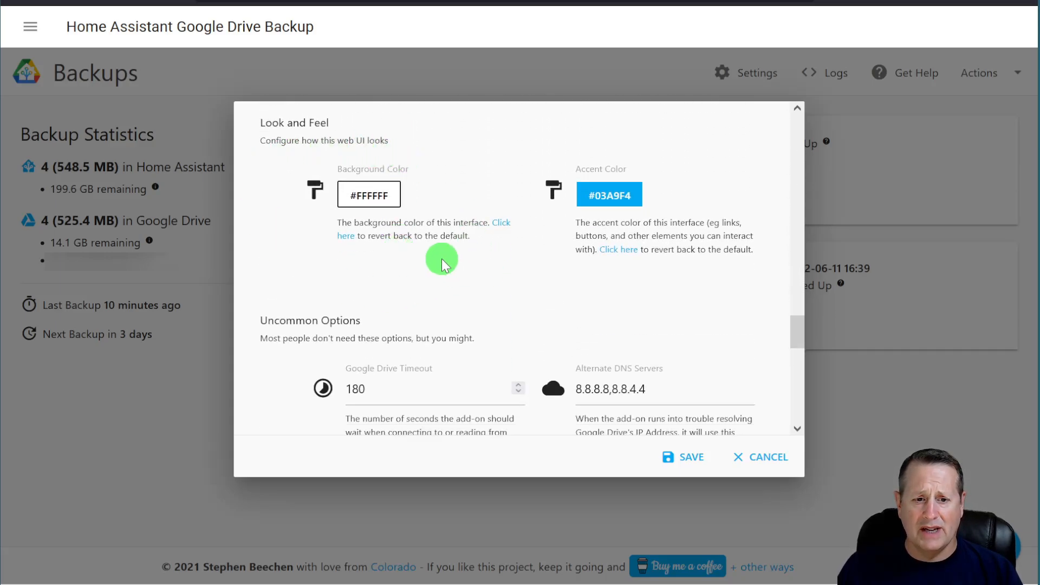
pyautogui.scroll(-3, 436, 258)
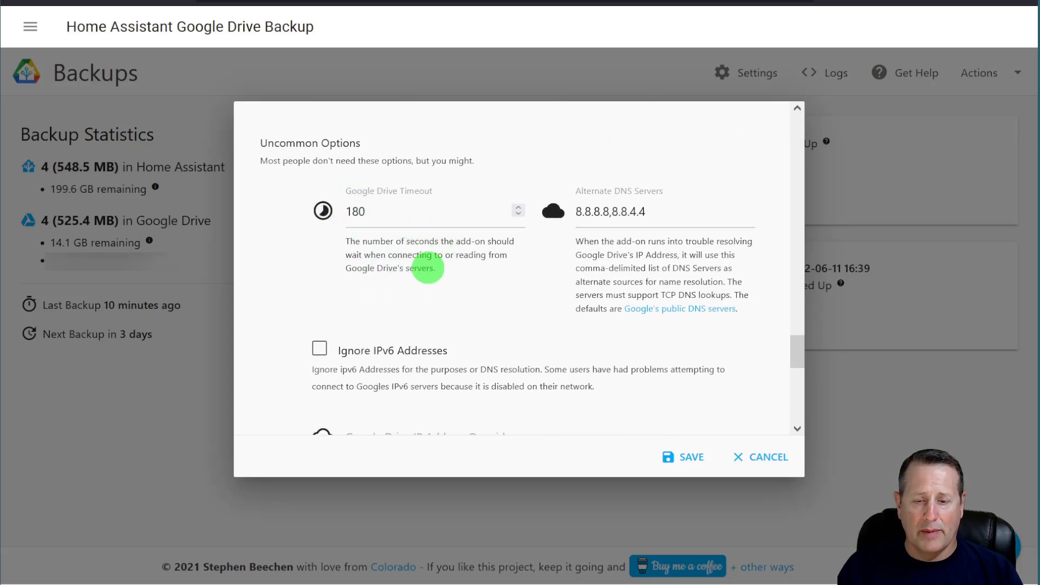
pyautogui.scroll(-5, 412, 265)
pyautogui.scroll(-3, 409, 262)
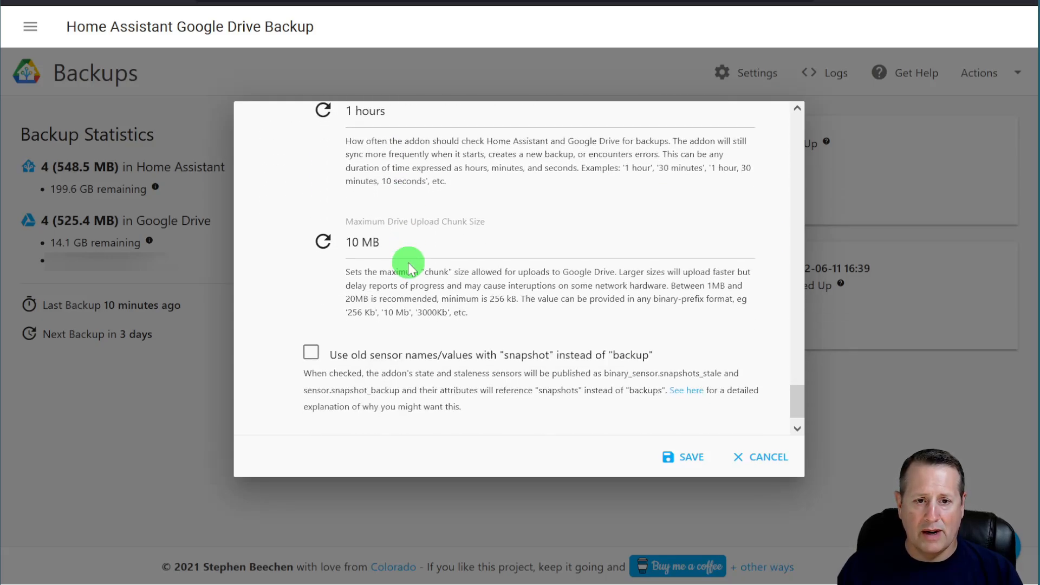
pyautogui.scroll(-1, 406, 262)
pyautogui.click(678, 441)
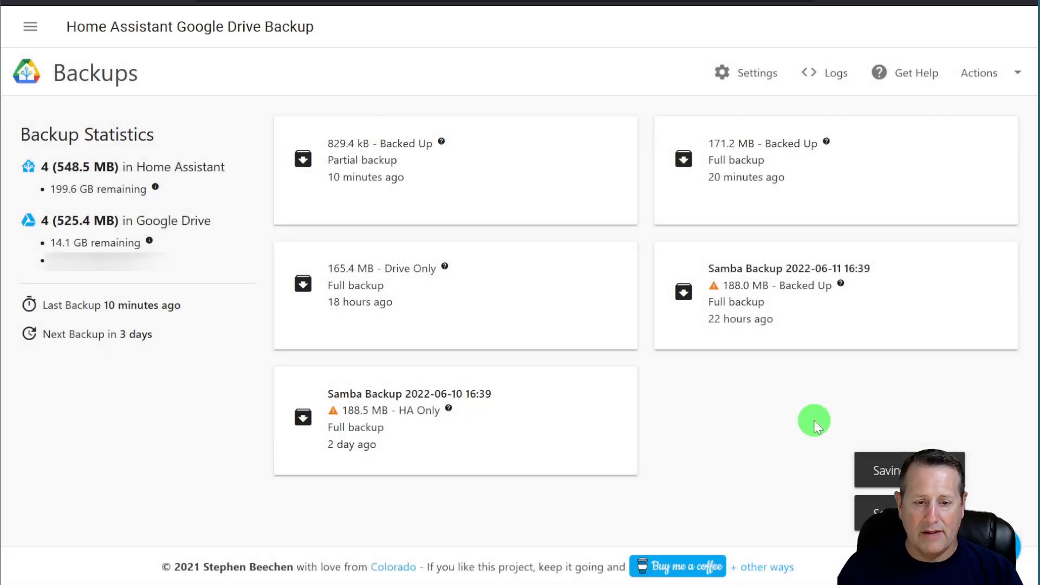
# - Check the Actions menu, then open the add-on's Logs and scroll through its Google Drive upload debug output
pyautogui.click(987, 79)
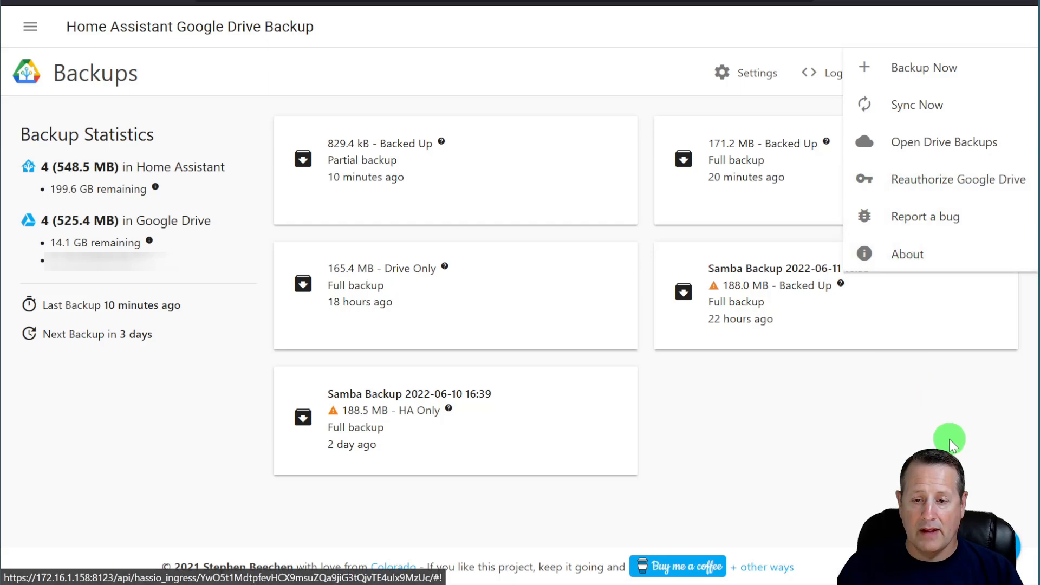
pyautogui.click(822, 72)
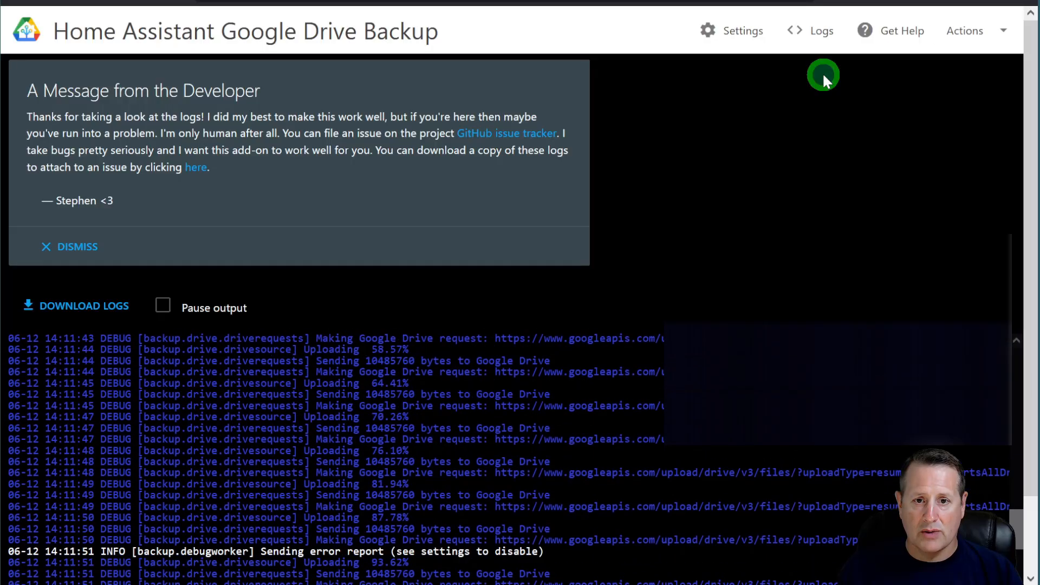
pyautogui.scroll(-2, 388, 386)
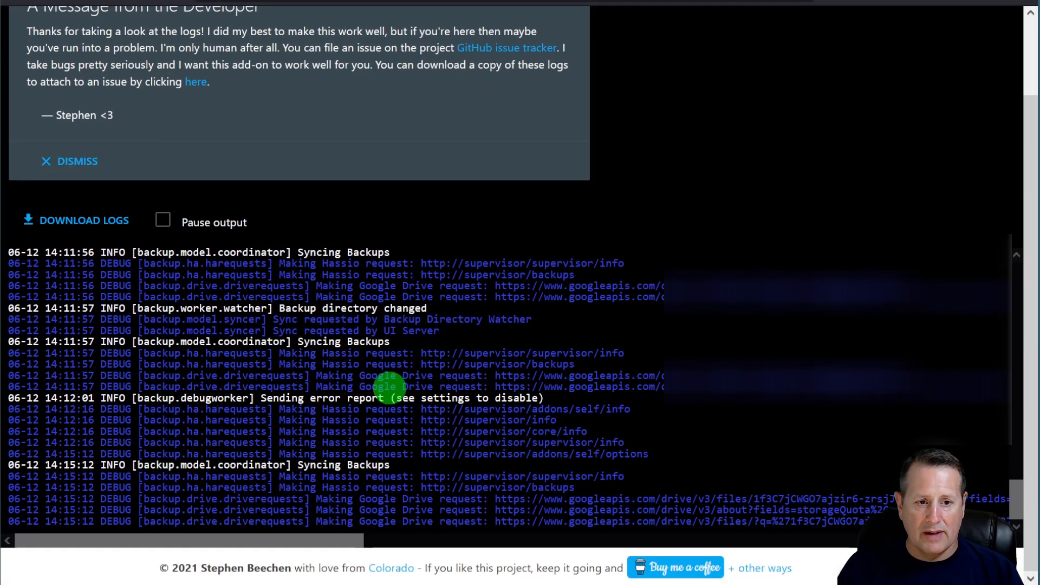
pyautogui.scroll(15, 389, 386)
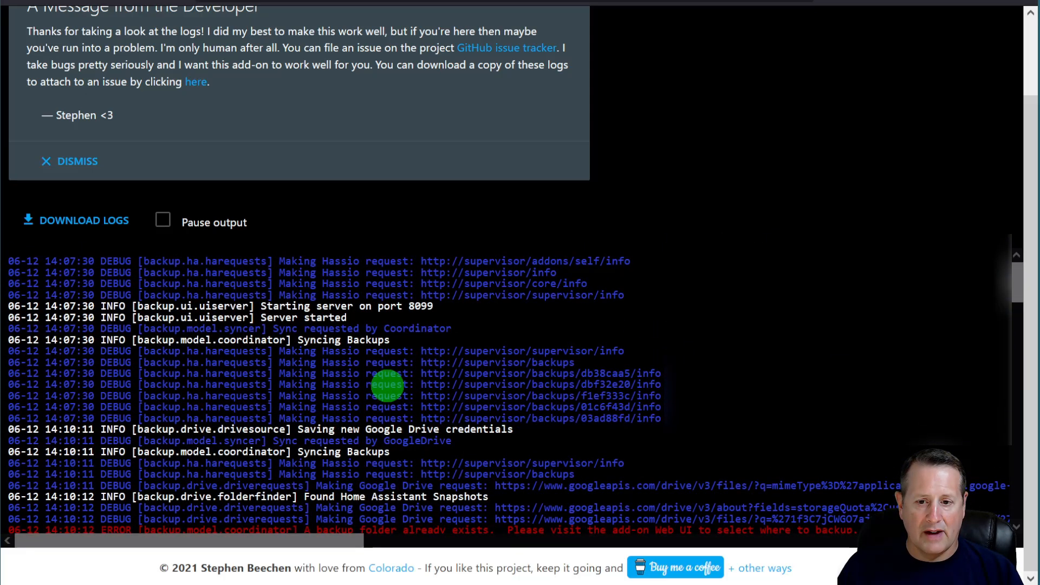
pyautogui.scroll(-5, 388, 384)
pyautogui.scroll(-5, 391, 290)
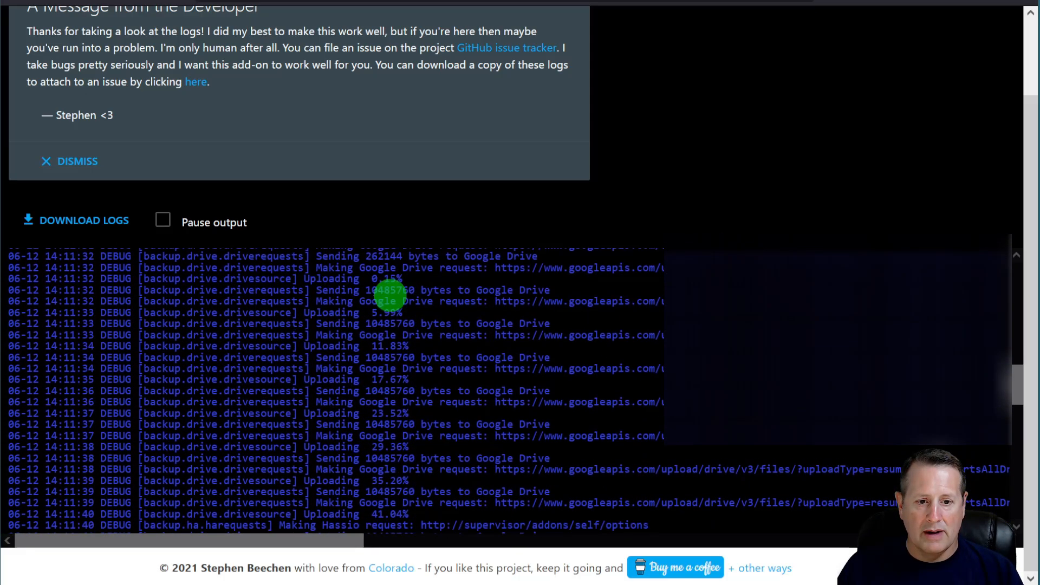
pyautogui.scroll(-4, 390, 294)
pyautogui.scroll(2, 740, 202)
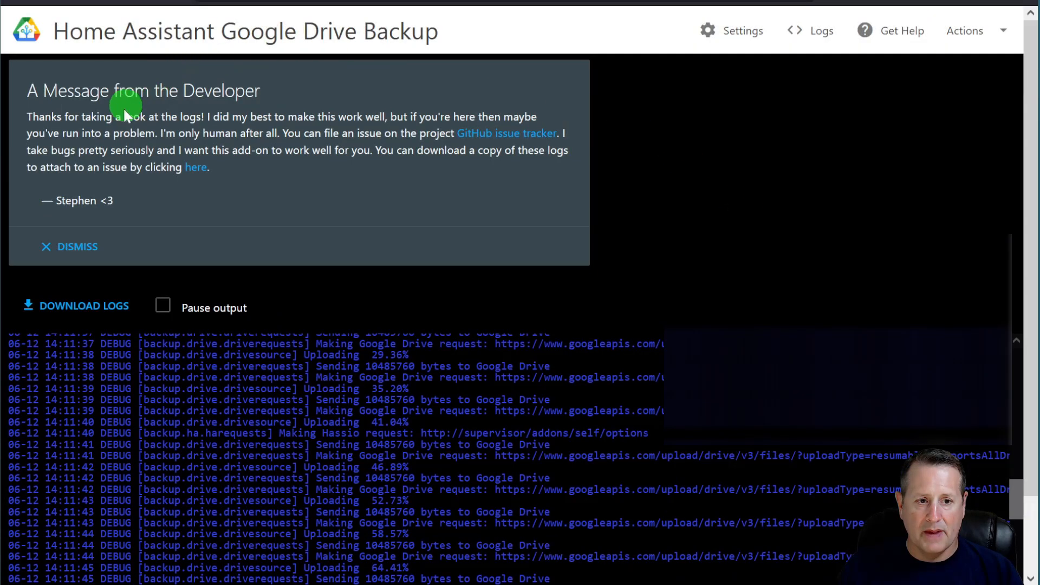